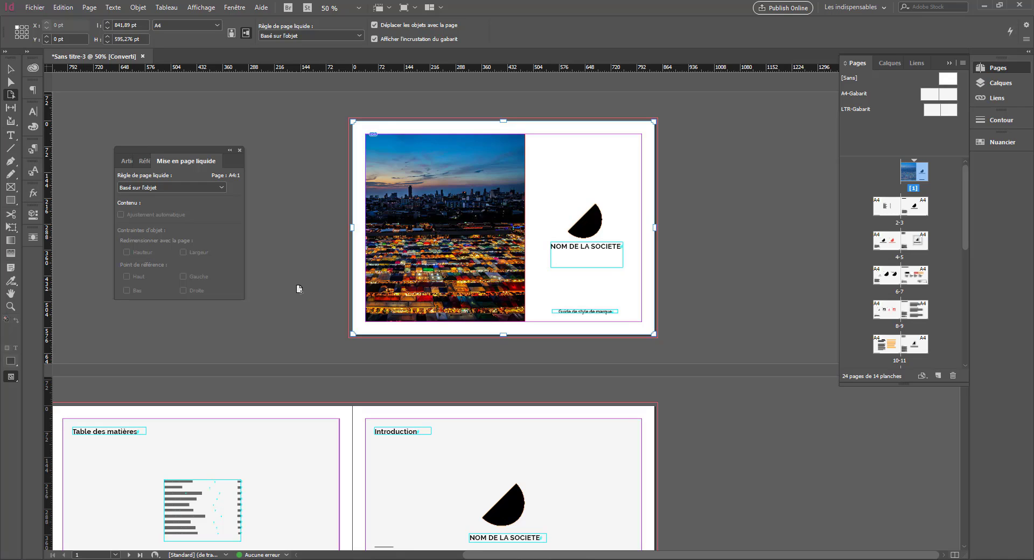
{"action": "mouse_move", "coordinate": [655, 227]}
{"action": "left_mouse_down"}
{"action": "mouse_move", "coordinate": [520, 238]}
{"action": "mouse_move", "coordinate": [735, 247]}
{"action": "mouse_move", "coordinate": [614, 249]}
{"action": "mouse_move", "coordinate": [646, 243]}
{"action": "left_mouse_up"}
{"action": "left_click", "coordinate": [238, 153]}
{"action": "left_click", "coordinate": [10, 72]}
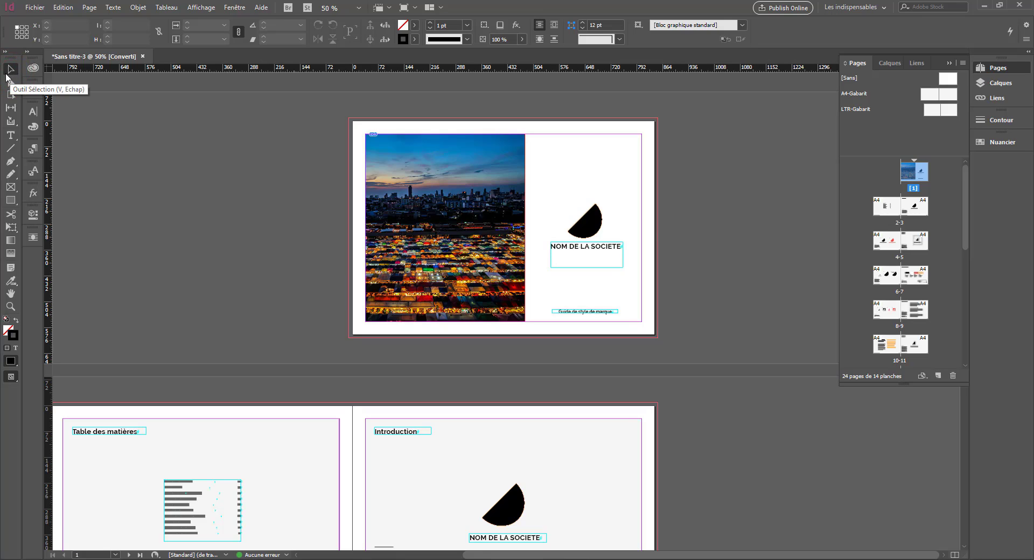
{"action": "left_click", "coordinate": [28, 217]}
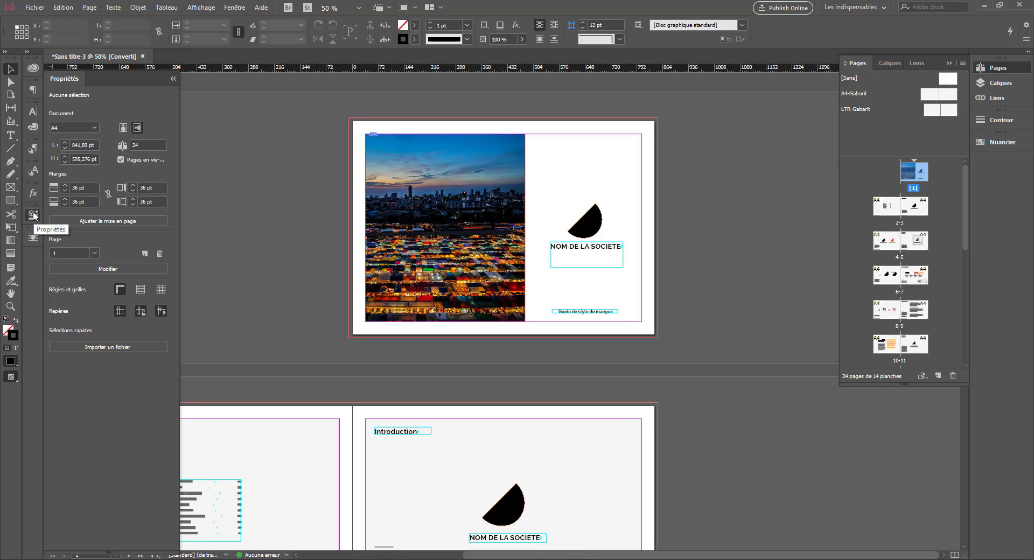
{"action": "left_click", "coordinate": [33, 215]}
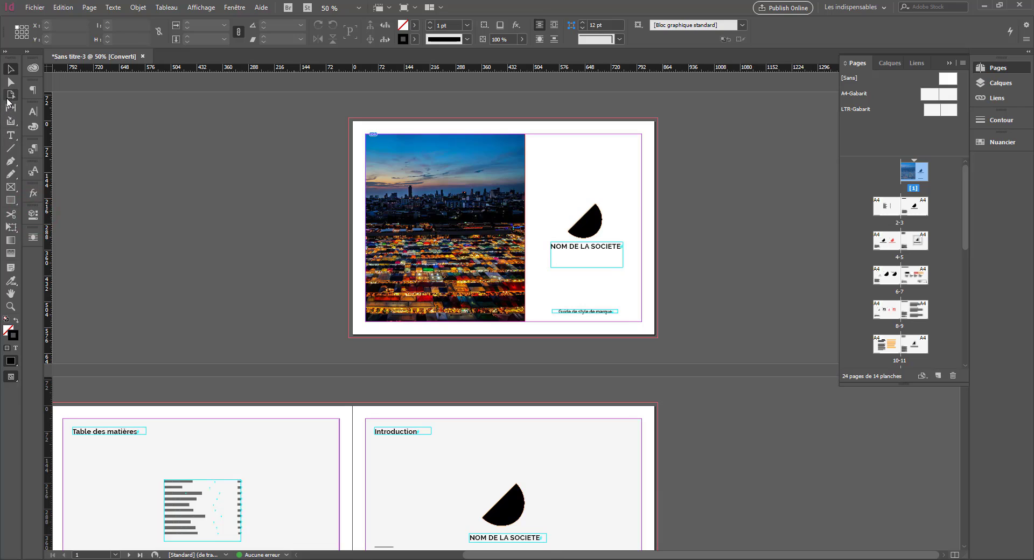
- Activate the Page tool and open the Mise en page liquide panel
{"action": "left_click", "coordinate": [10, 95]}
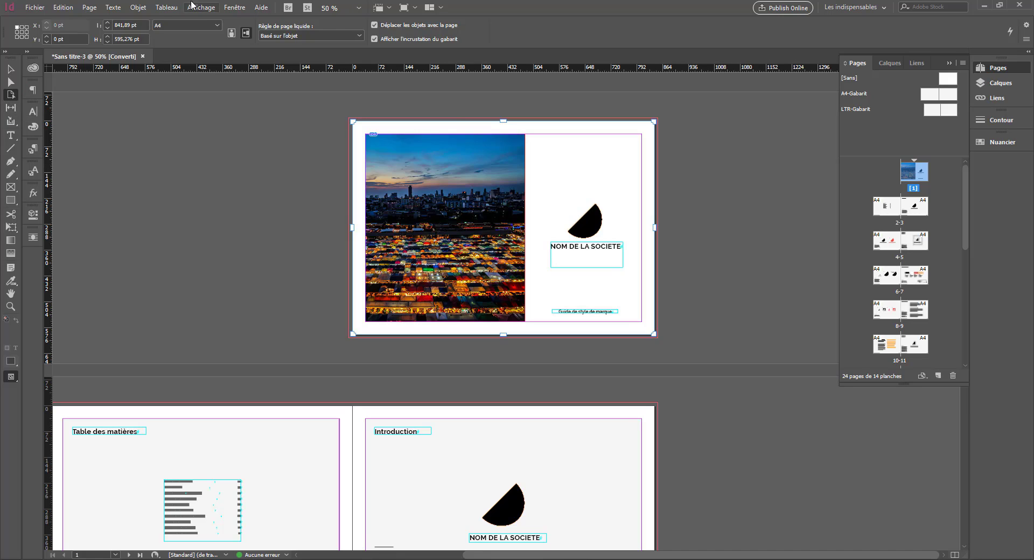
{"action": "left_click", "coordinate": [234, 7]}
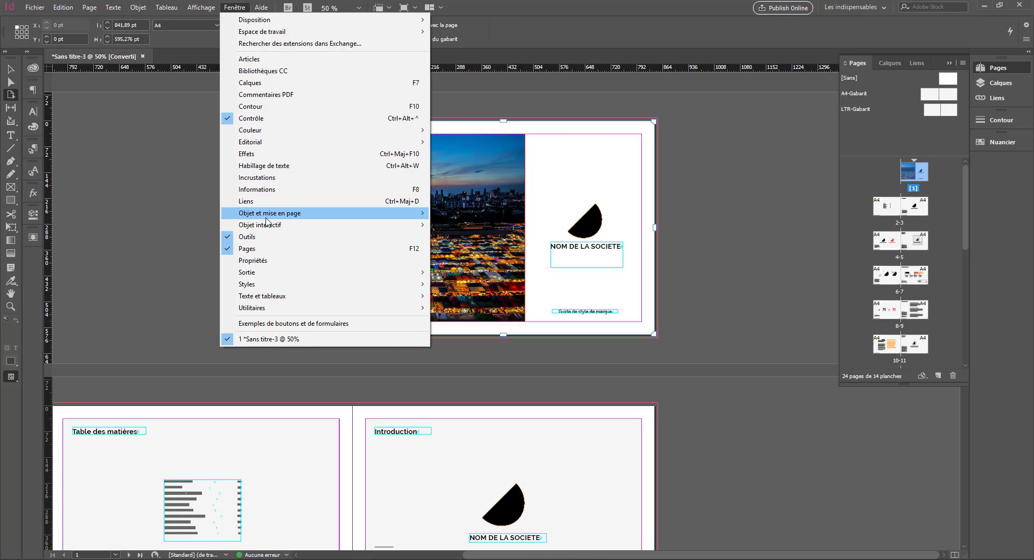
{"action": "mouse_move", "coordinate": [267, 215]}
{"action": "mouse_move", "coordinate": [305, 226]}
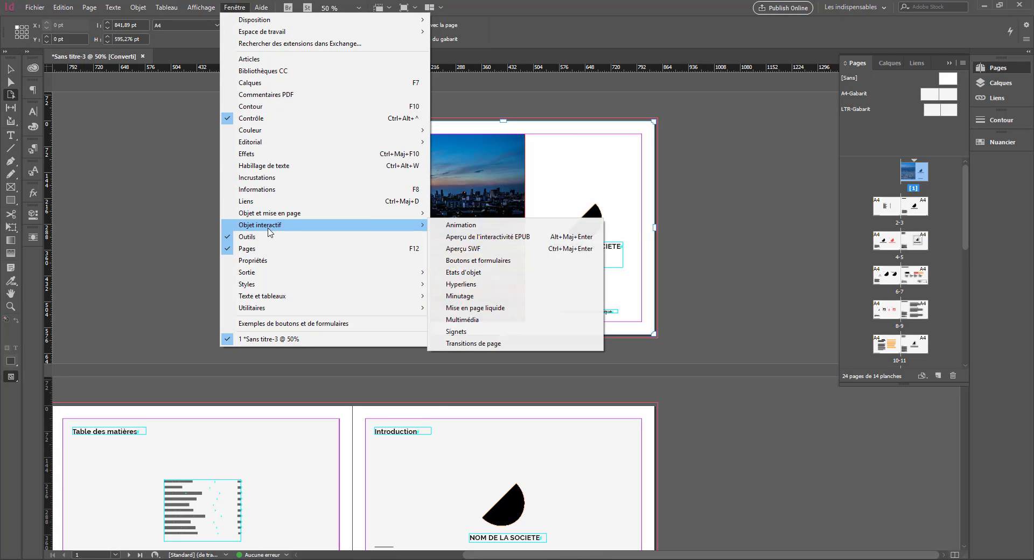
{"action": "left_click", "coordinate": [474, 308]}
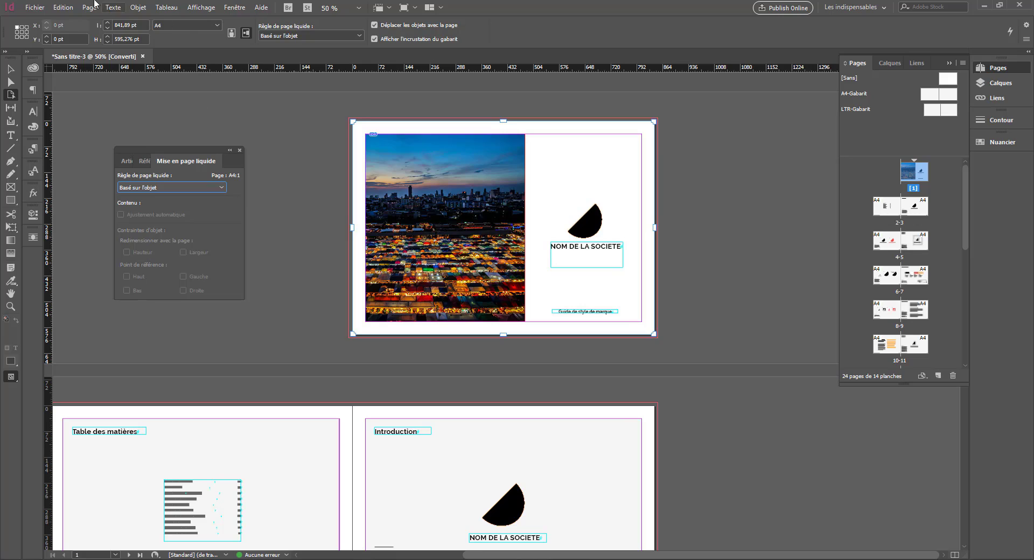
- Select the cover page with the Page tool and preview its liquid layout at a much narrower width
{"action": "left_click", "coordinate": [115, 8]}
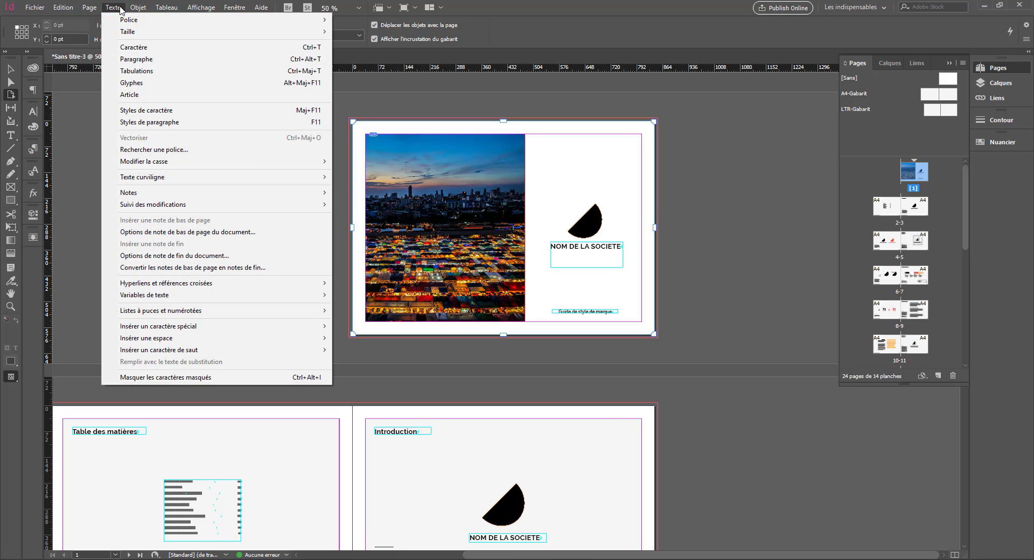
{"action": "left_click", "coordinate": [63, 180]}
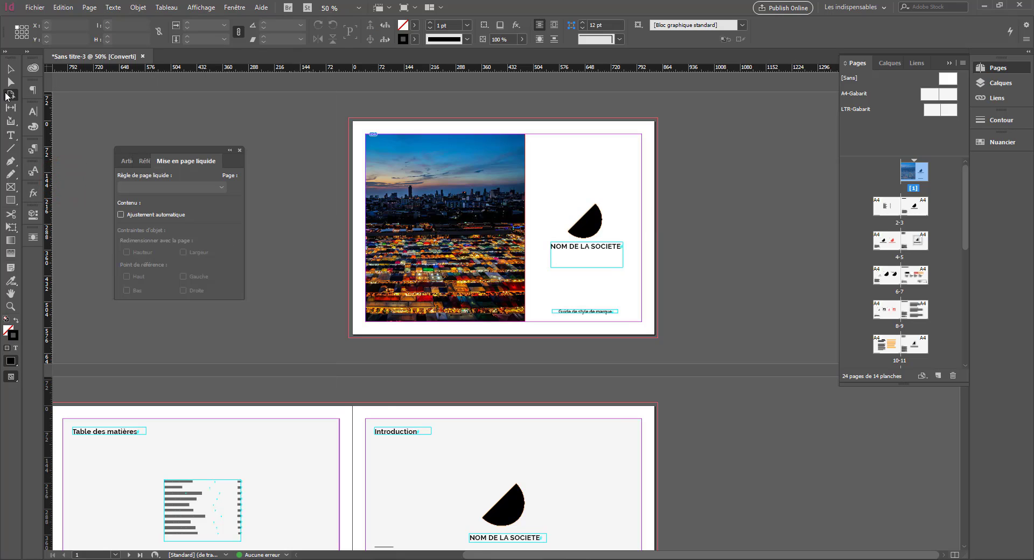
{"action": "left_click", "coordinate": [9, 94]}
{"action": "left_click", "coordinate": [446, 219]}
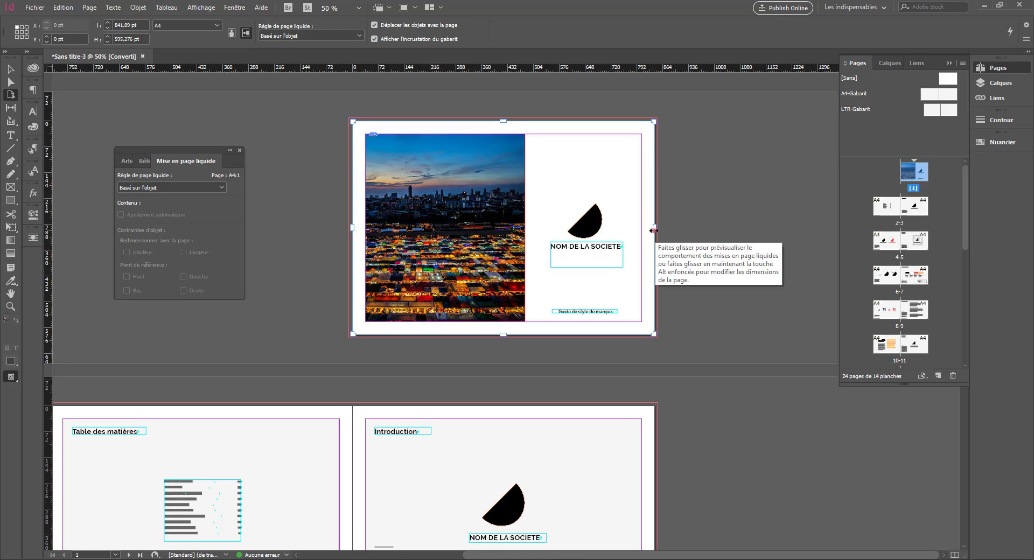
{"action": "left_click_drag", "start_coordinate": [654, 230], "coordinate": [526, 213]}
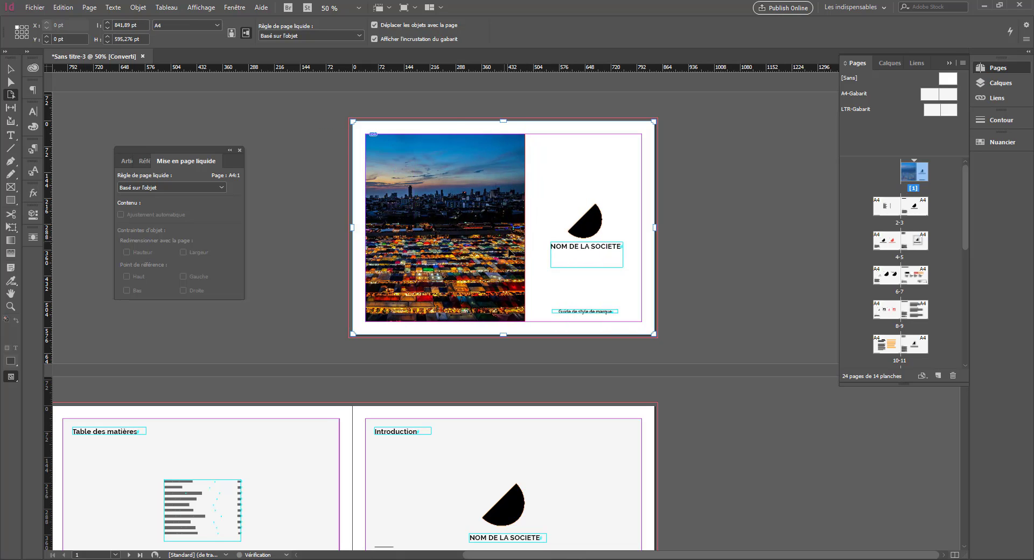
- Turn on Ajustement automatique for the half-circle logo on the cover and preview a page width change
{"action": "left_click", "coordinate": [595, 223]}
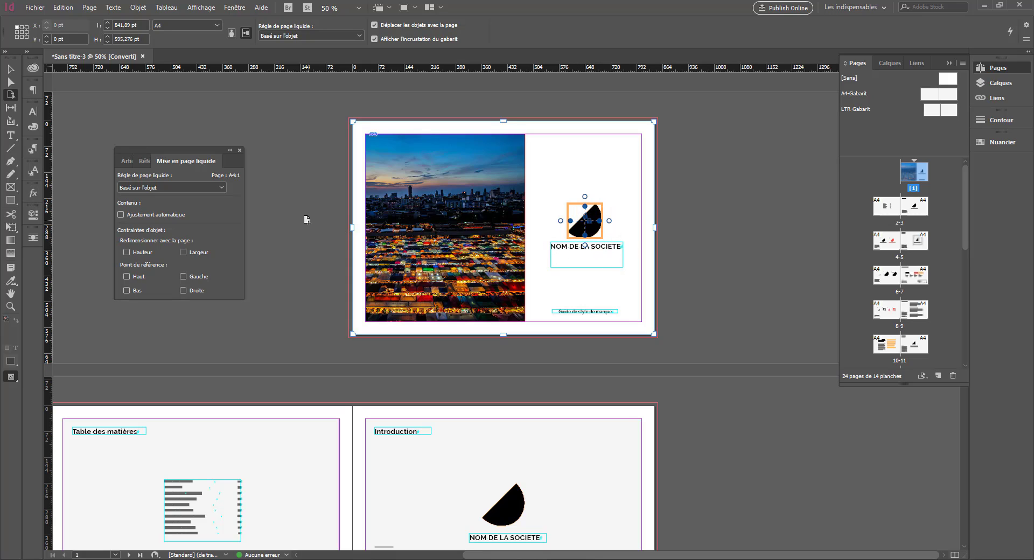
{"action": "left_click", "coordinate": [141, 214]}
{"action": "mouse_move", "coordinate": [654, 227]}
{"action": "left_mouse_down"}
{"action": "mouse_move", "coordinate": [466, 230]}
{"action": "mouse_move", "coordinate": [806, 227]}
{"action": "mouse_move", "coordinate": [655, 228]}
{"action": "mouse_move", "coordinate": [656, 219]}
{"action": "left_mouse_up"}
- Make the logo resize with the page in both Hauteur and Largeur, previewing width and height changes of the page
{"action": "left_click", "coordinate": [184, 253]}
{"action": "left_click", "coordinate": [127, 253]}
{"action": "left_click", "coordinate": [183, 252]}
{"action": "mouse_move", "coordinate": [658, 232]}
{"action": "left_mouse_down"}
{"action": "mouse_move", "coordinate": [597, 231]}
{"action": "mouse_move", "coordinate": [714, 230]}
{"action": "mouse_move", "coordinate": [607, 230]}
{"action": "mouse_move", "coordinate": [654, 230]}
{"action": "left_mouse_up"}
{"action": "left_click_drag", "start_coordinate": [503, 120], "coordinate": [474, 128]}
{"action": "key", "text": "ctrl+z"}
{"action": "left_click", "coordinate": [183, 252]}
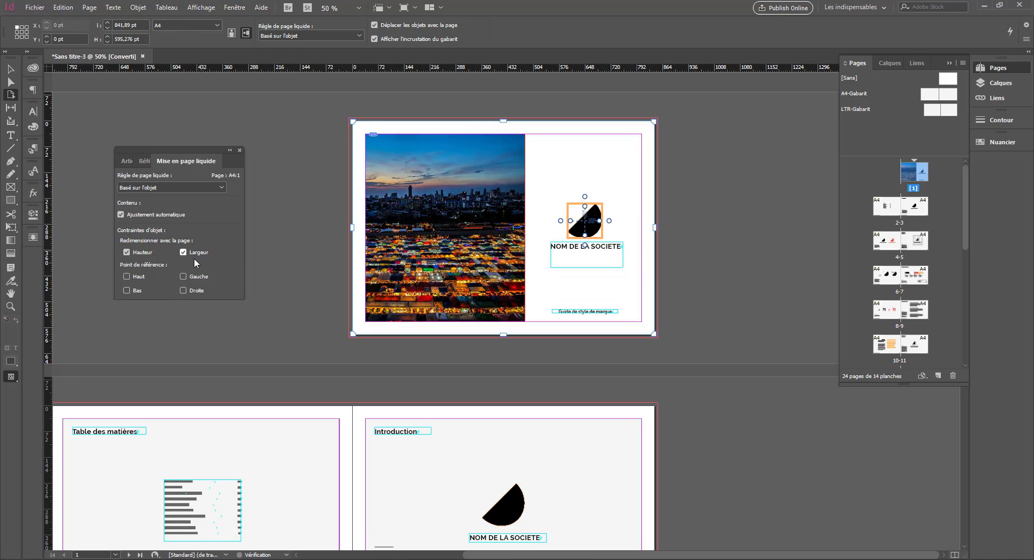
- Toggle the logo's Hauteur and Largeur resizing constraints and preview how it reacts to page width changes
{"action": "left_click", "coordinate": [127, 252]}
{"action": "left_click_drag", "start_coordinate": [655, 227], "coordinate": [651, 207]}
{"action": "mouse_move", "coordinate": [658, 230]}
{"action": "left_mouse_down"}
{"action": "mouse_move", "coordinate": [522, 231]}
{"action": "mouse_move", "coordinate": [727, 231]}
{"action": "mouse_move", "coordinate": [566, 230]}
{"action": "mouse_move", "coordinate": [680, 231]}
{"action": "mouse_move", "coordinate": [656, 230]}
{"action": "mouse_move", "coordinate": [665, 237]}
{"action": "mouse_move", "coordinate": [635, 225]}
{"action": "mouse_move", "coordinate": [655, 226]}
{"action": "left_mouse_up"}
{"action": "left_click", "coordinate": [127, 252]}
{"action": "left_click", "coordinate": [184, 252]}
- Make the cover's city photo resize with the page in Hauteur and preview the page at a reduced height
{"action": "left_click", "coordinate": [454, 220]}
{"action": "left_click", "coordinate": [585, 221]}
{"action": "left_click", "coordinate": [476, 225]}
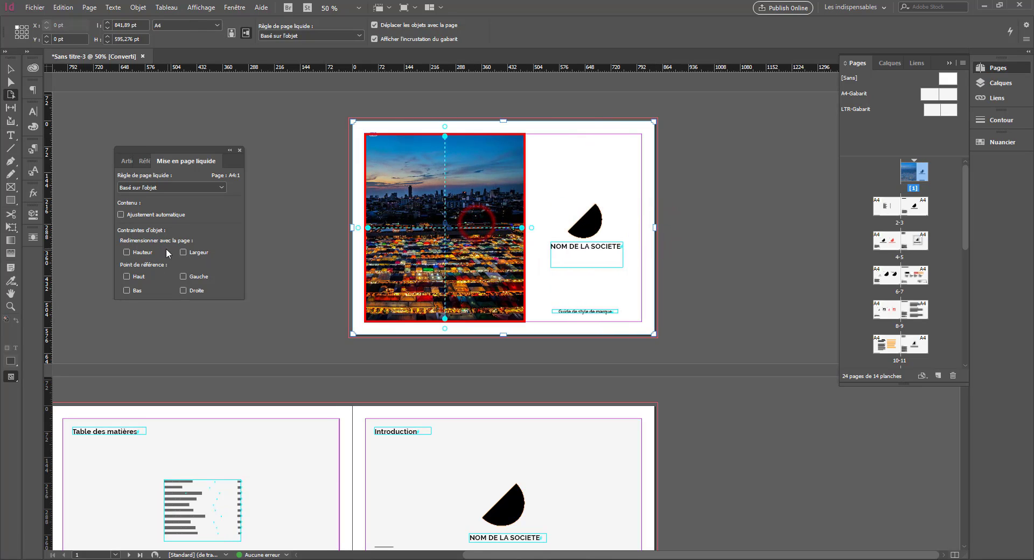
{"action": "left_click", "coordinate": [139, 254]}
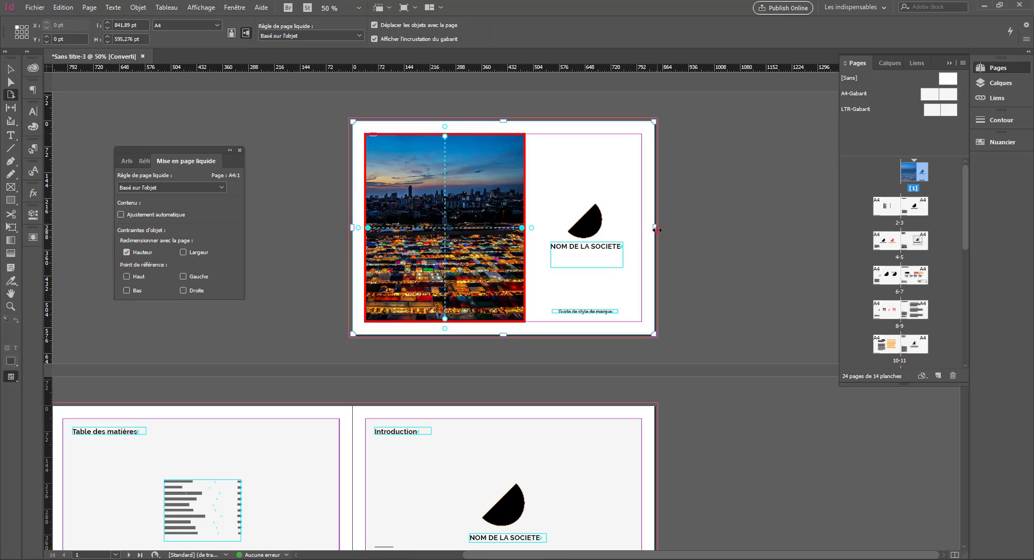
{"action": "mouse_move", "coordinate": [657, 230]}
{"action": "left_mouse_down"}
{"action": "mouse_move", "coordinate": [605, 230]}
{"action": "mouse_move", "coordinate": [655, 230]}
{"action": "left_mouse_up"}
{"action": "left_click_drag", "start_coordinate": [508, 123], "coordinate": [506, 202]}
{"action": "key", "text": "Escape"}
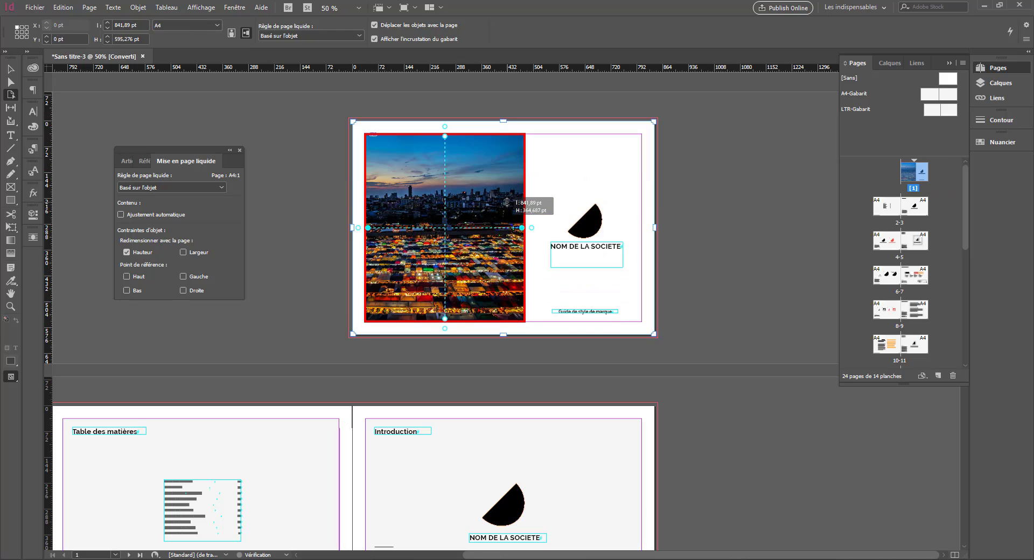
{"action": "left_click_drag", "start_coordinate": [501, 125], "coordinate": [508, 120]}
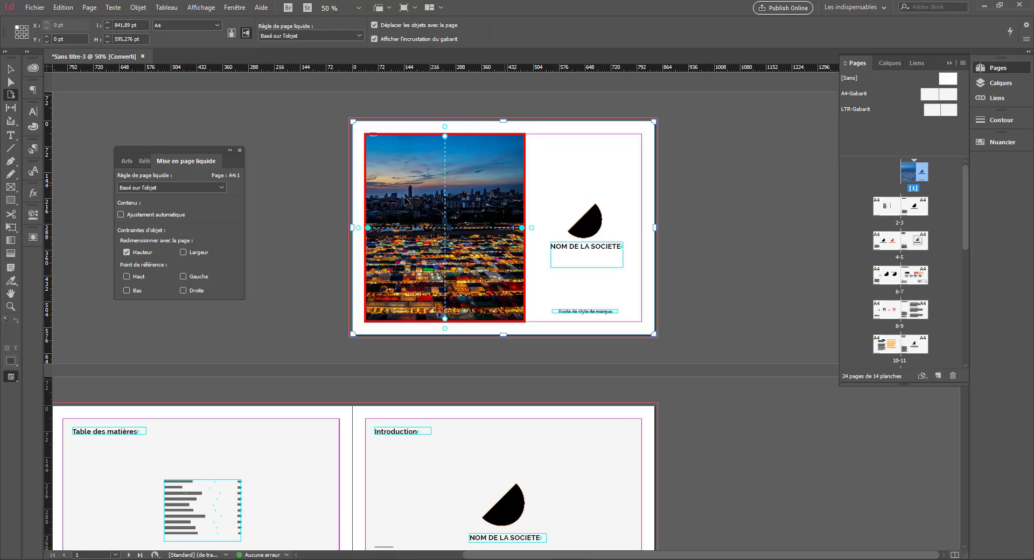
{"action": "left_click_drag", "start_coordinate": [502, 120], "coordinate": [506, 199]}
- Try reducing the cover page's height to about 365 pt with the city photo selected, and undo the resize
{"action": "left_click", "coordinate": [590, 227]}
{"action": "left_click", "coordinate": [464, 225]}
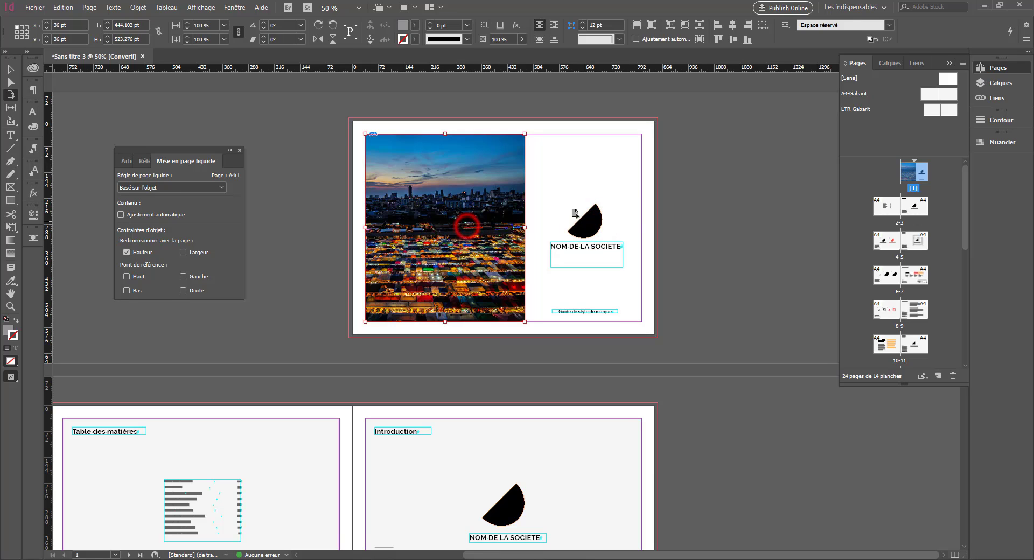
{"action": "left_click", "coordinate": [592, 223]}
{"action": "left_click", "coordinate": [457, 202]}
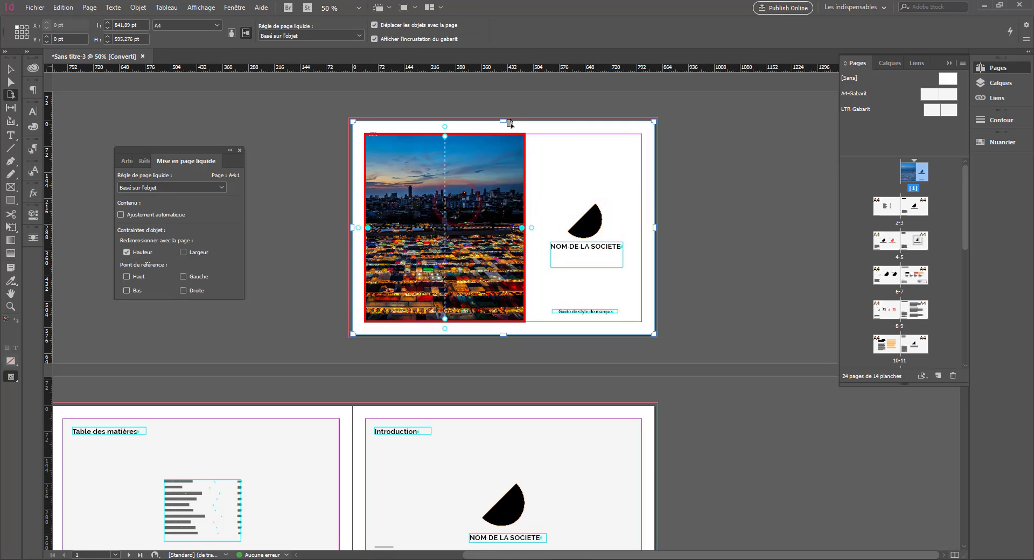
{"action": "left_click_drag", "start_coordinate": [506, 122], "coordinate": [511, 206]}
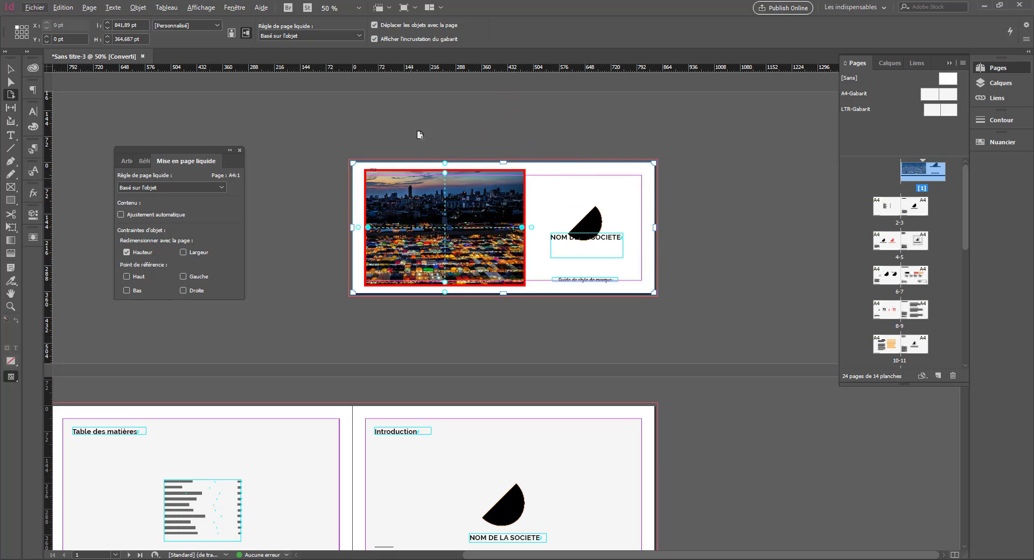
{"action": "key", "text": "ctrl+z"}
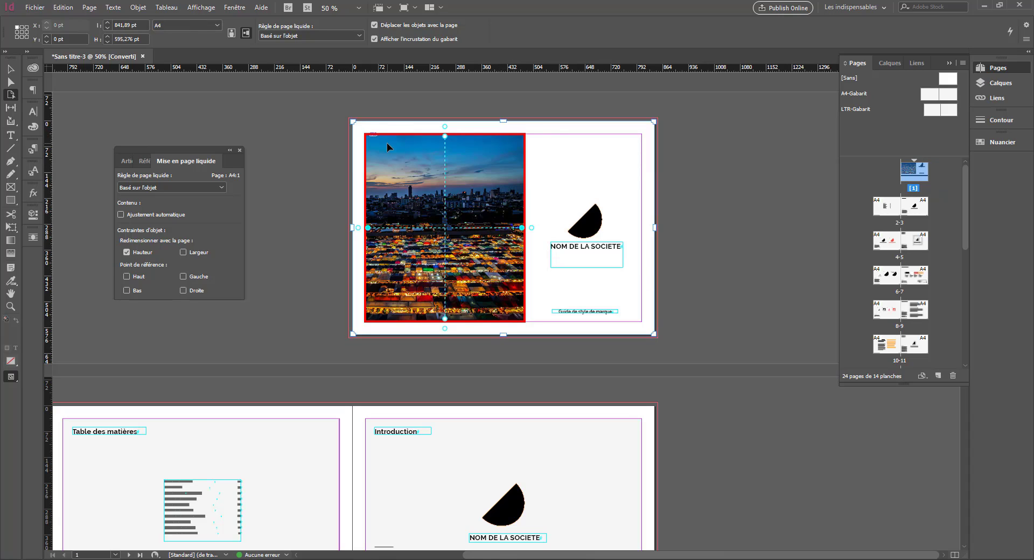
- Set the cover page's liquid rule to Mise à l'échelle and turn on Ajustement automatique
{"action": "left_click", "coordinate": [170, 187]}
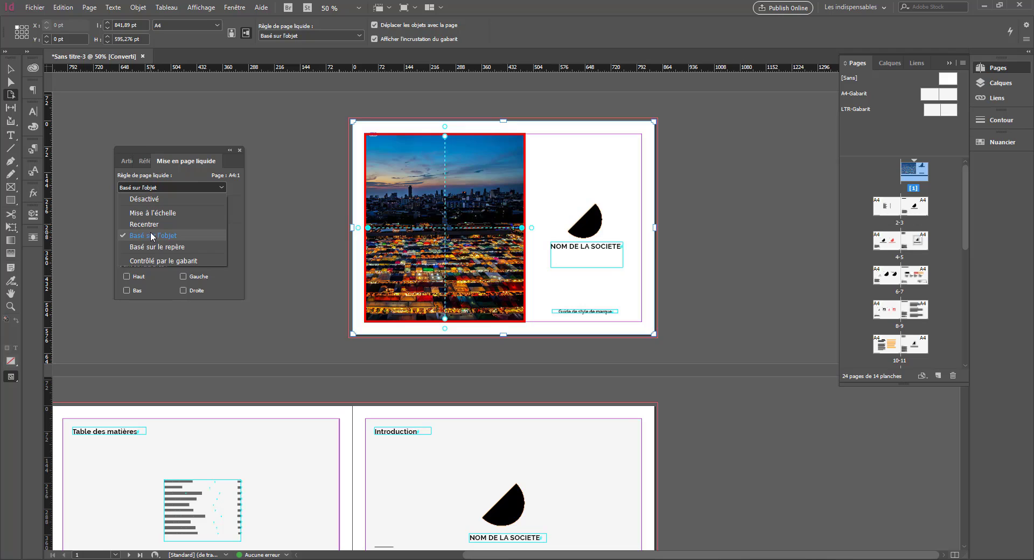
{"action": "left_click", "coordinate": [156, 213]}
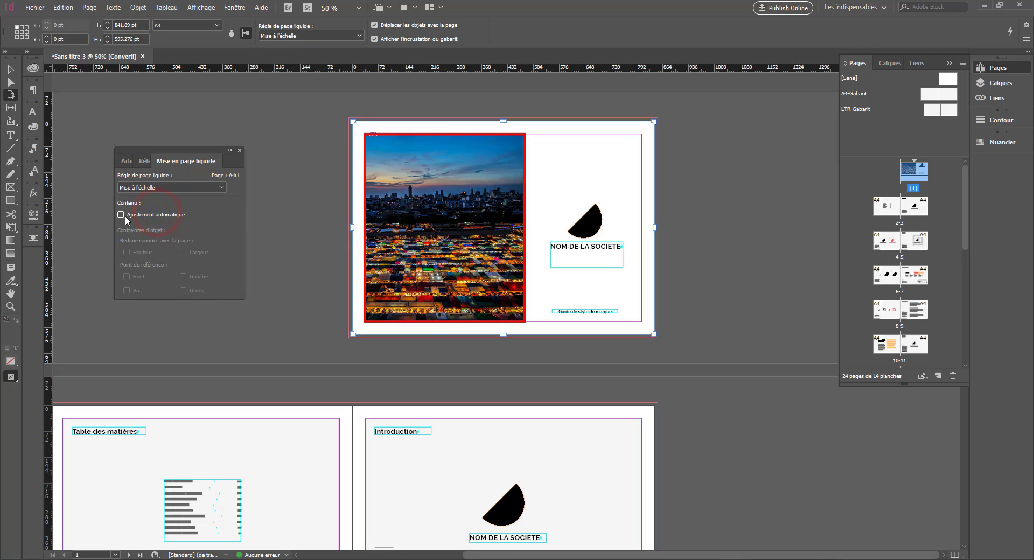
{"action": "left_click", "coordinate": [122, 215]}
- Try scaling the cover page down to about 586 × 410 pt and undo the resize
{"action": "left_click_drag", "start_coordinate": [655, 122], "coordinate": [565, 186]}
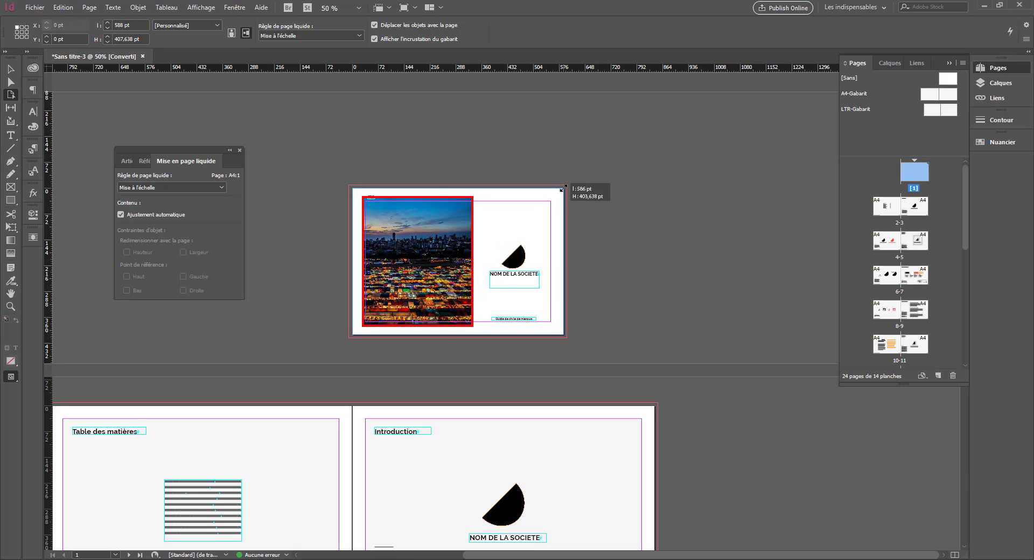
{"action": "left_click_drag", "start_coordinate": [565, 186], "coordinate": [565, 185]}
{"action": "key", "text": "alt"}
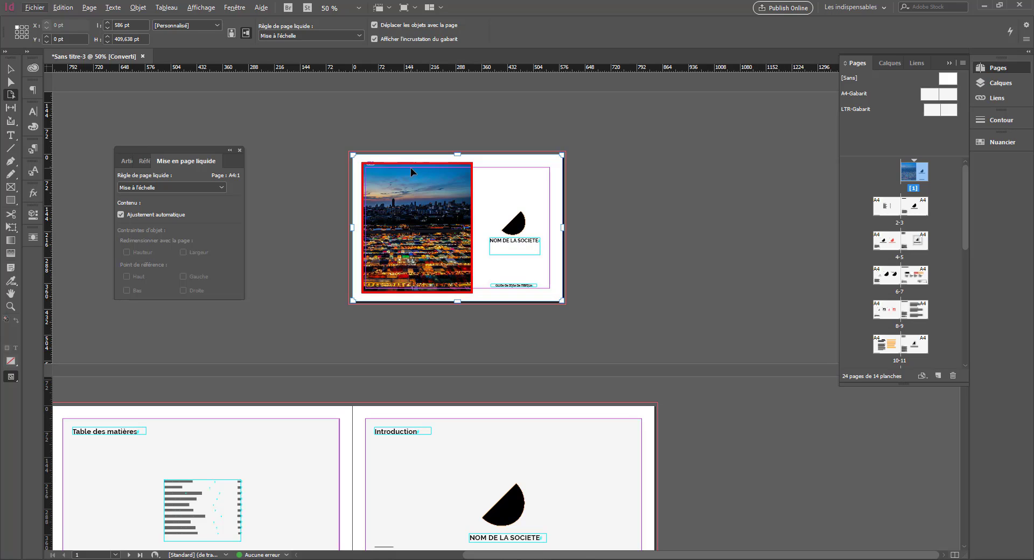
{"action": "key", "text": "ctrl+z"}
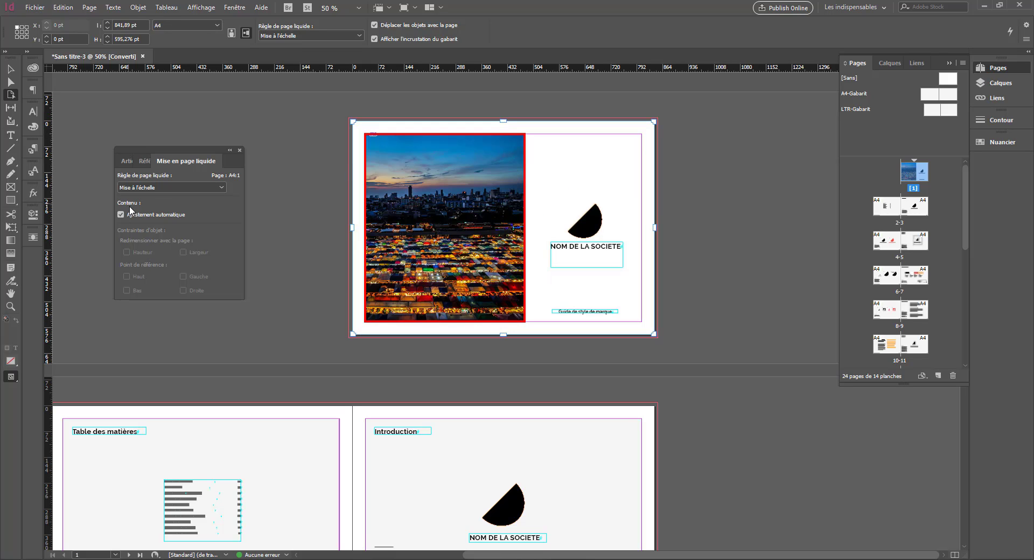
- Set the cover page's liquid rule to Recentrer with Ajustement automatique on, and widen the page to about 1352 pt
{"action": "left_click", "coordinate": [143, 188]}
{"action": "left_click", "coordinate": [138, 223]}
{"action": "left_click", "coordinate": [121, 216]}
{"action": "left_click_drag", "start_coordinate": [655, 231], "coordinate": [837, 186]}
{"action": "left_click", "coordinate": [742, 281]}
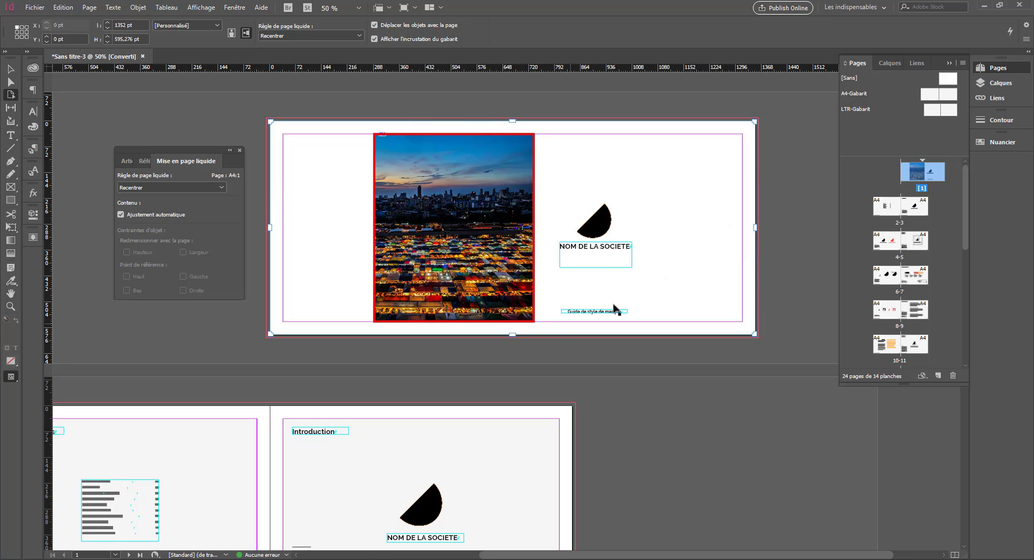
- Try increasing the cover page's height to about 1003 pt, and undo both the height and width changes
{"action": "key", "text": "ctrl+minus"}
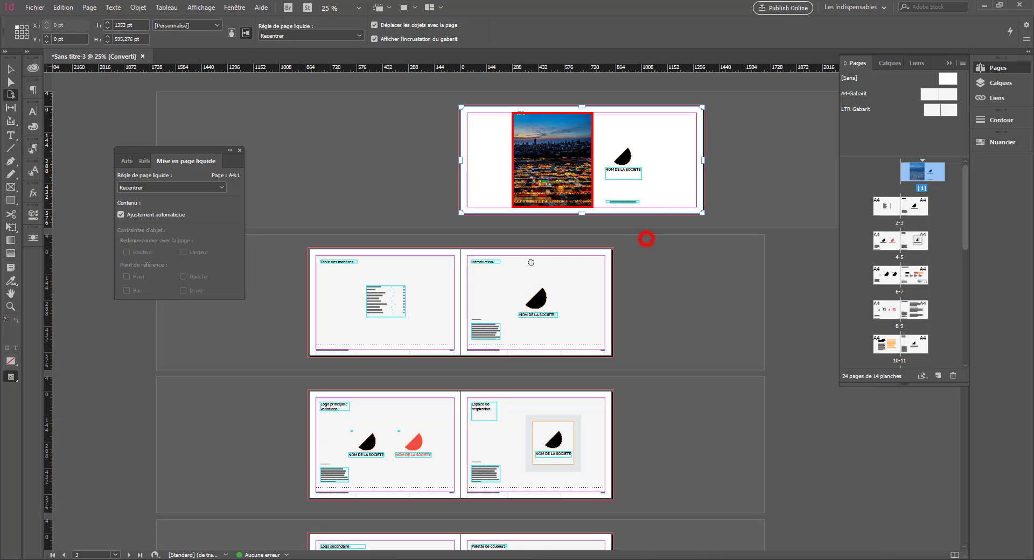
{"action": "left_click_drag", "start_coordinate": [576, 220], "coordinate": [582, 278]}
{"action": "scroll", "coordinate": [568, 222], "scroll_direction": "up", "scroll_amount": 2}
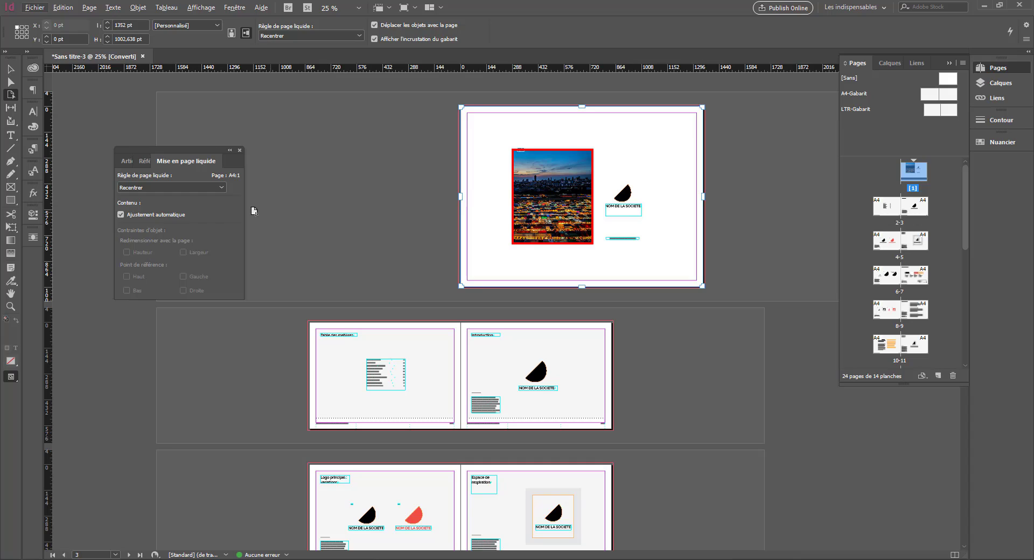
{"action": "left_click", "coordinate": [199, 187]}
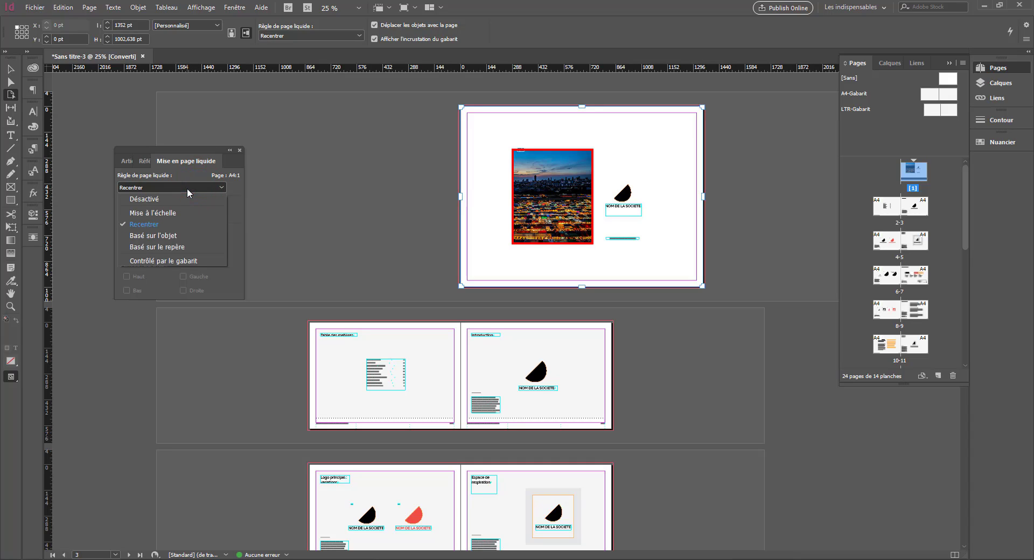
{"action": "left_click", "coordinate": [413, 239]}
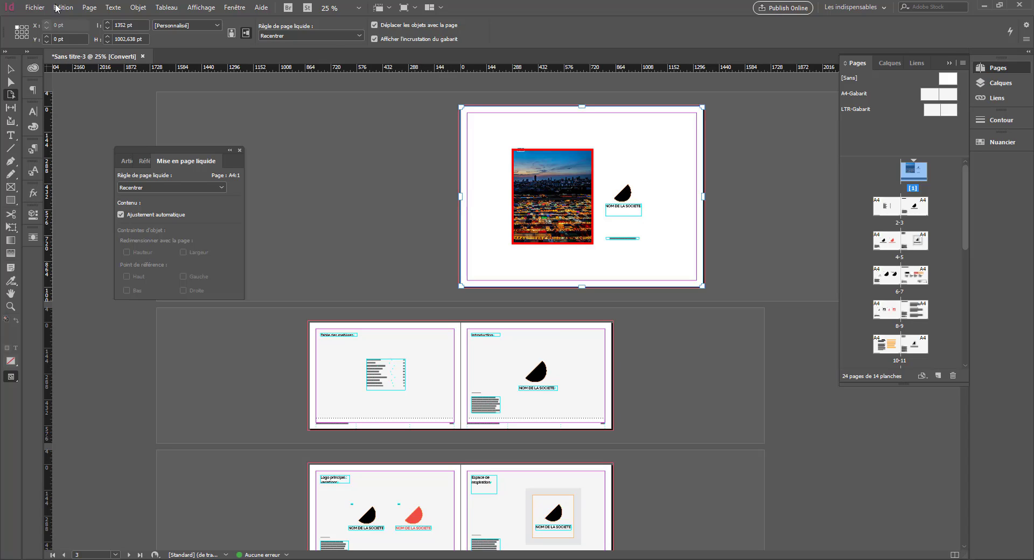
{"action": "left_click", "coordinate": [271, 147]}
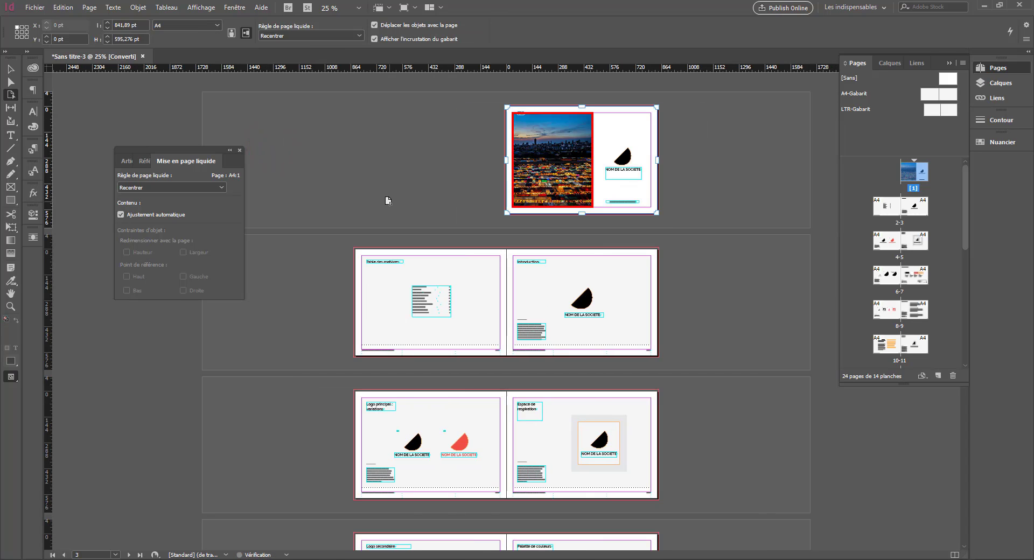
{"action": "key", "text": "ctrl+equal"}
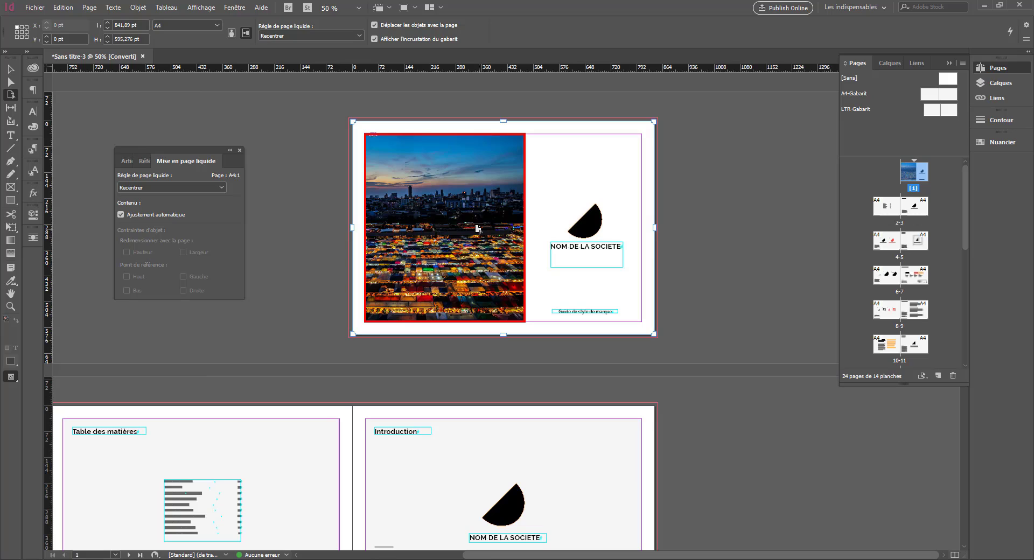
- Set the cover page's liquid rule to Basé sur le repère
{"action": "left_click", "coordinate": [198, 187]}
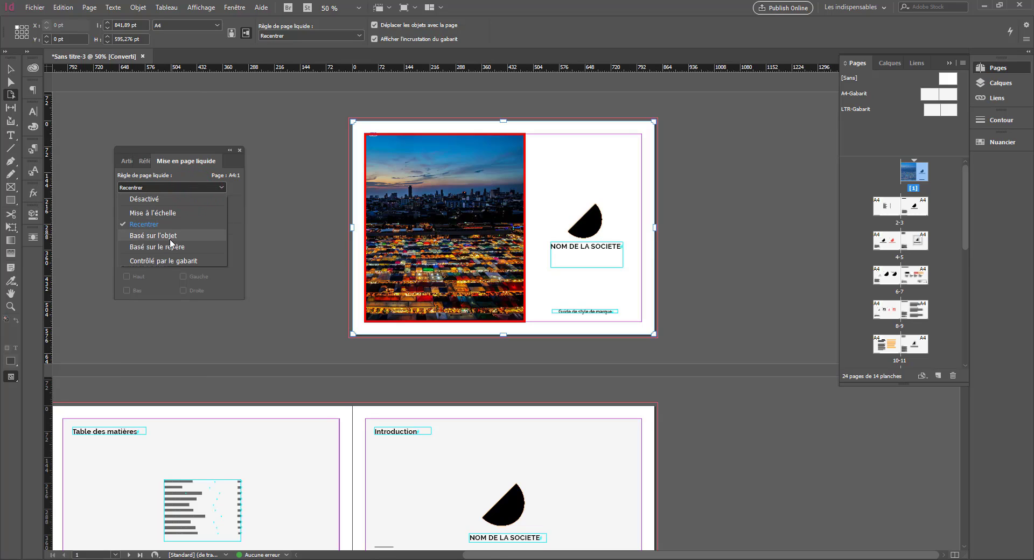
{"action": "left_click", "coordinate": [153, 247]}
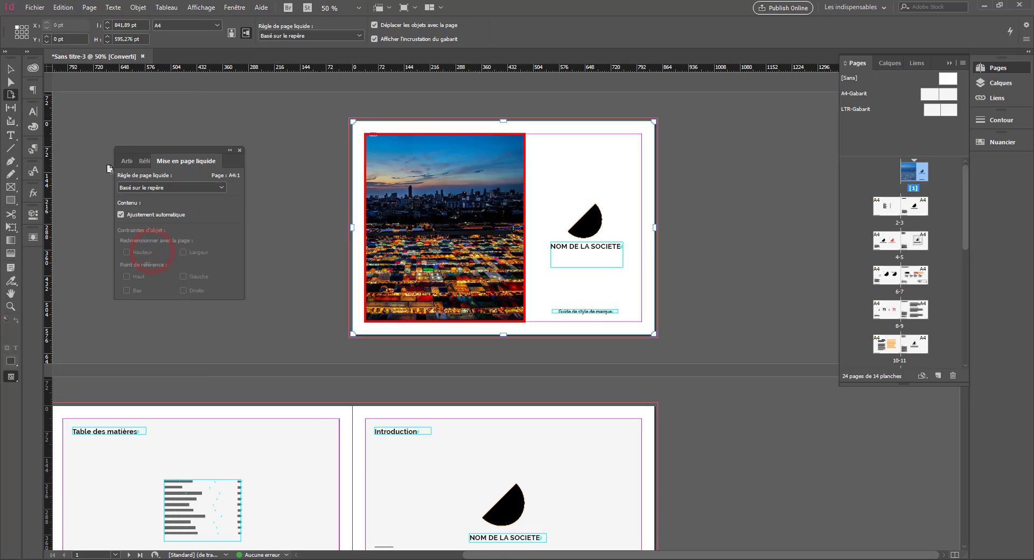
- Add a vertical and a horizontal liquid guide crossing the company name frame on the cover page, and try shrinking the page
{"action": "left_click_drag", "start_coordinate": [47, 178], "coordinate": [551, 175]}
{"action": "left_click_drag", "start_coordinate": [541, 70], "coordinate": [552, 270]}
{"action": "left_click_drag", "start_coordinate": [654, 333], "coordinate": [627, 314]}
{"action": "left_click", "coordinate": [187, 190]}
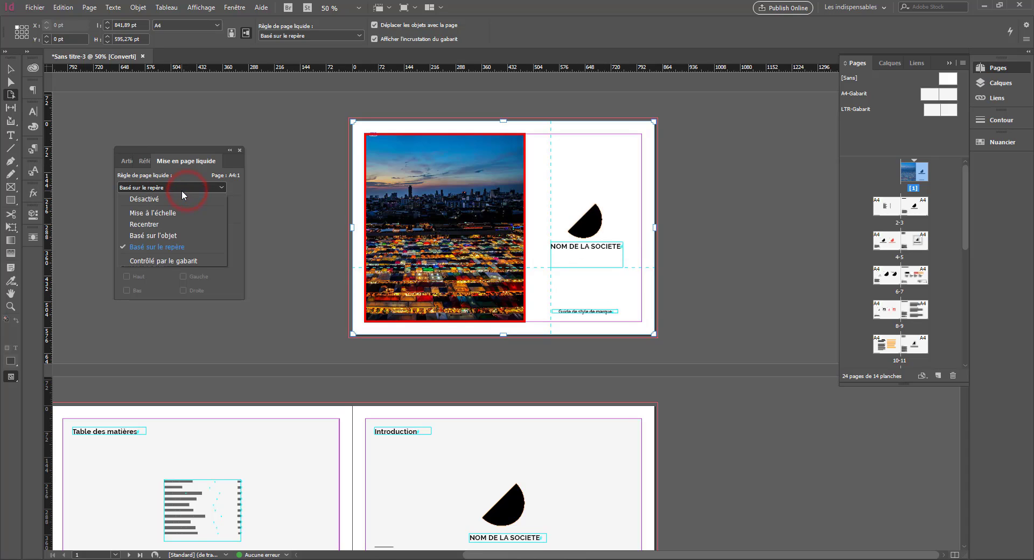
{"action": "left_click", "coordinate": [191, 190]}
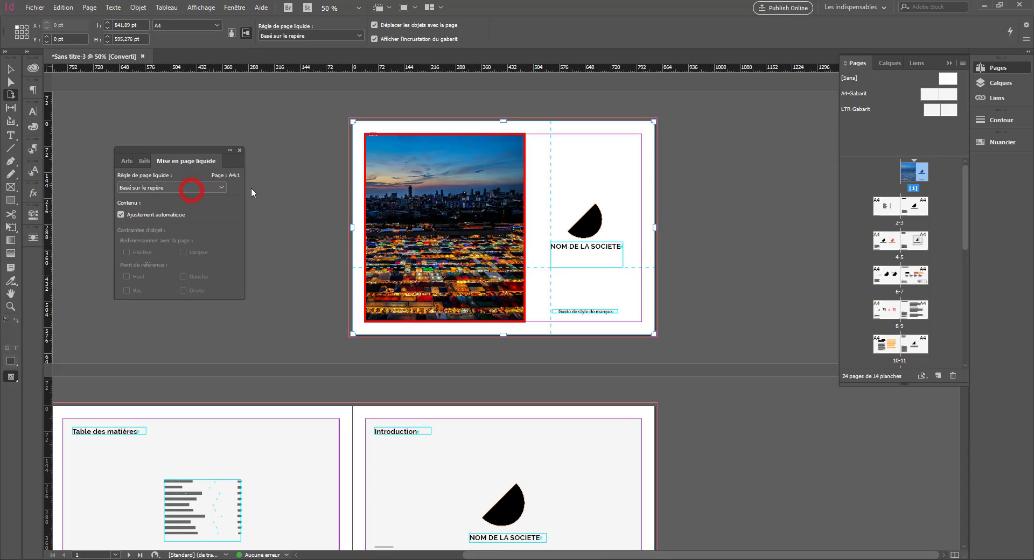
- Try the Mise à l'échelle liquid rule on the Palette de couleurs page by widening it slightly, and undo the resize and rule
{"action": "scroll", "coordinate": [251, 192], "scroll_direction": "down", "scroll_amount": 4}
{"action": "scroll", "coordinate": [248, 183], "scroll_direction": "up", "scroll_amount": 3}
{"action": "left_click", "coordinate": [240, 150]}
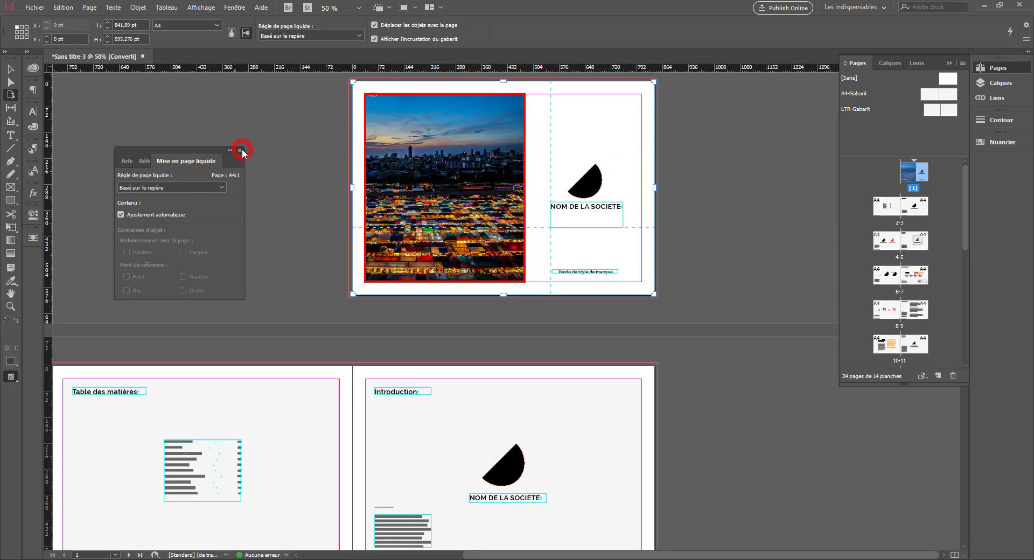
{"action": "scroll", "coordinate": [358, 300], "scroll_direction": "down", "scroll_amount": 3}
{"action": "scroll", "coordinate": [342, 330], "scroll_direction": "up", "scroll_amount": 3}
{"action": "scroll", "coordinate": [344, 331], "scroll_direction": "down", "scroll_amount": 4}
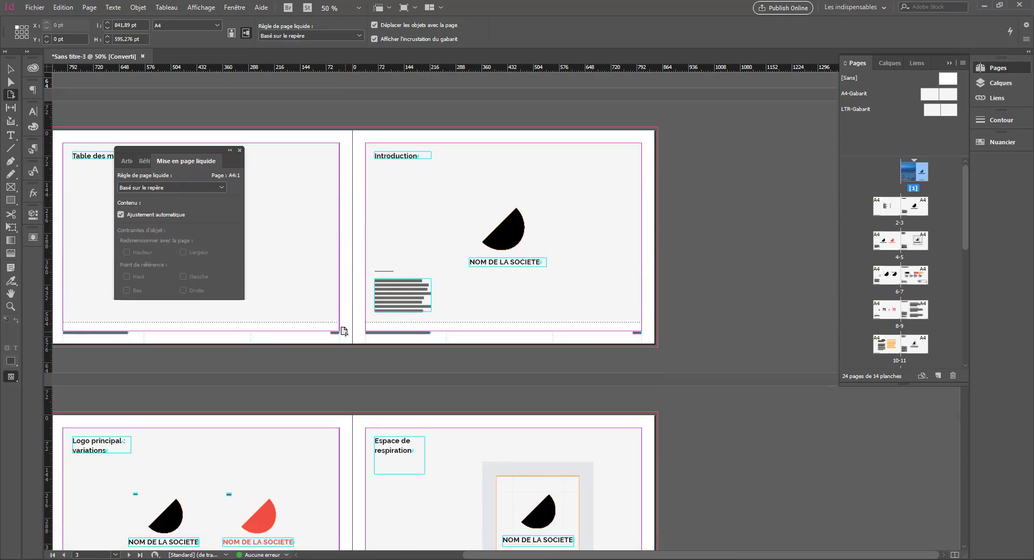
{"action": "scroll", "coordinate": [343, 331], "scroll_direction": "down", "scroll_amount": 8}
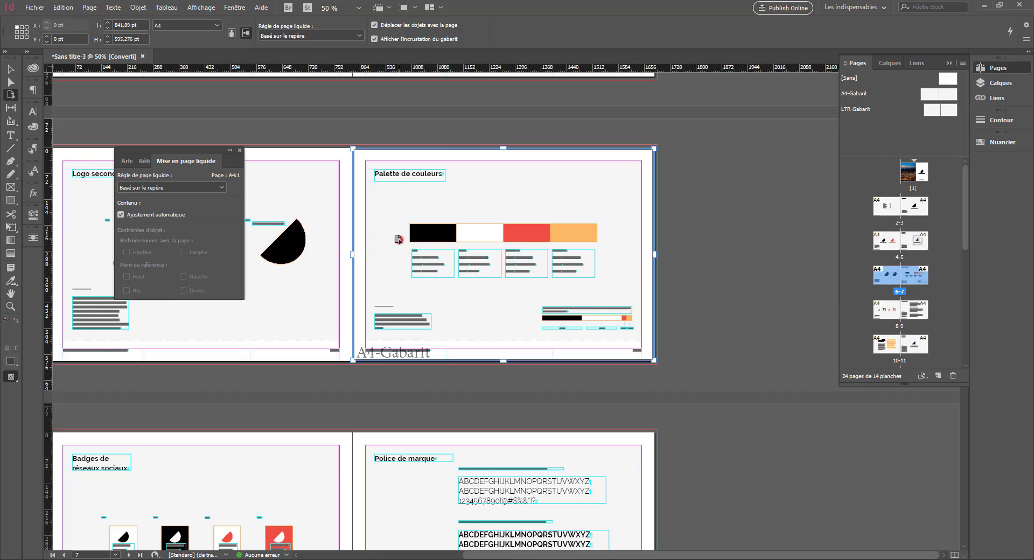
{"action": "left_click", "coordinate": [399, 240]}
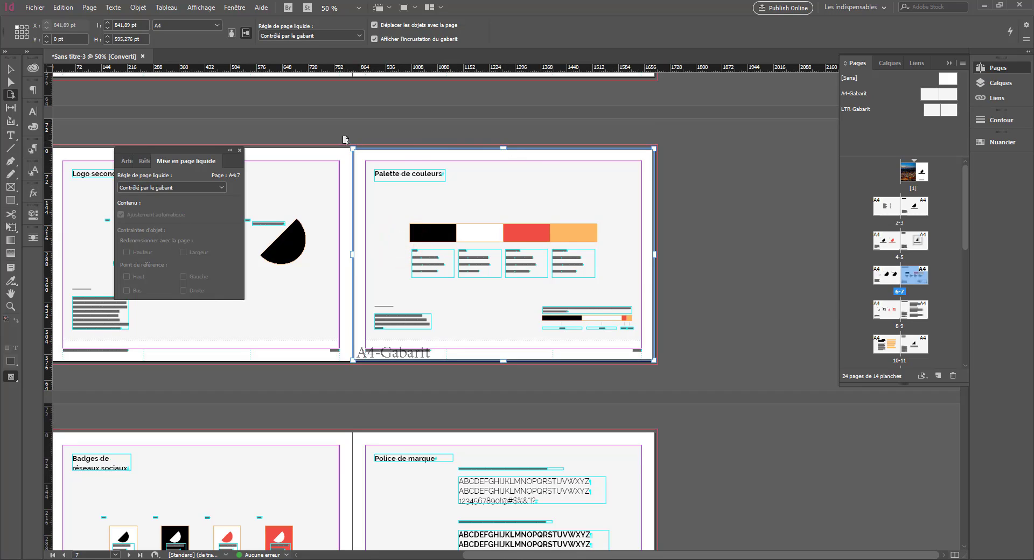
{"action": "left_click", "coordinate": [171, 188]}
{"action": "left_click", "coordinate": [167, 214]}
{"action": "left_click_drag", "start_coordinate": [658, 258], "coordinate": [656, 249]}
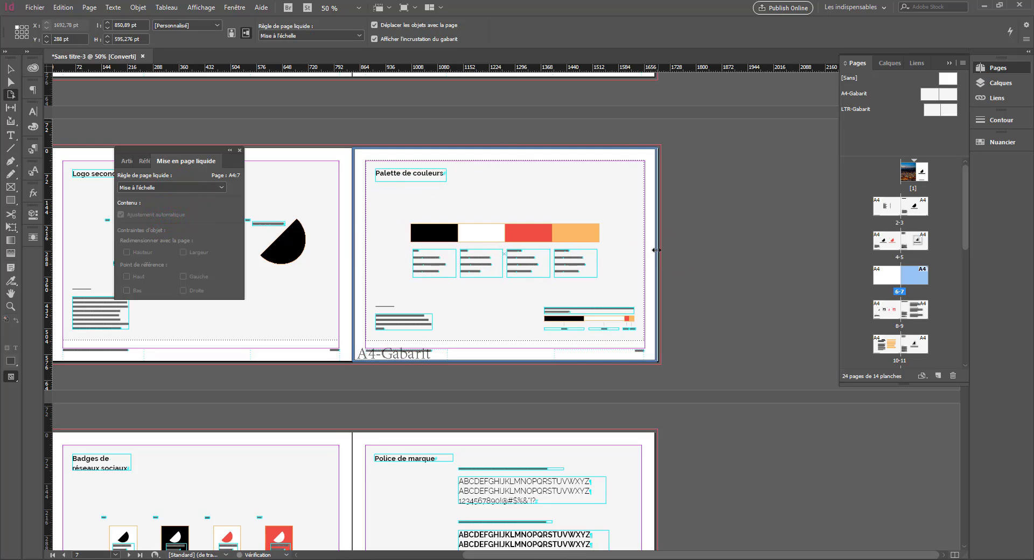
{"action": "key", "text": "ctrl+z"}
{"action": "key", "text": "ctrl+z"}
- Try resizing the Palette de couleurs page again with its liquid rule set to Mise à l'échelle
{"action": "left_click", "coordinate": [172, 188]}
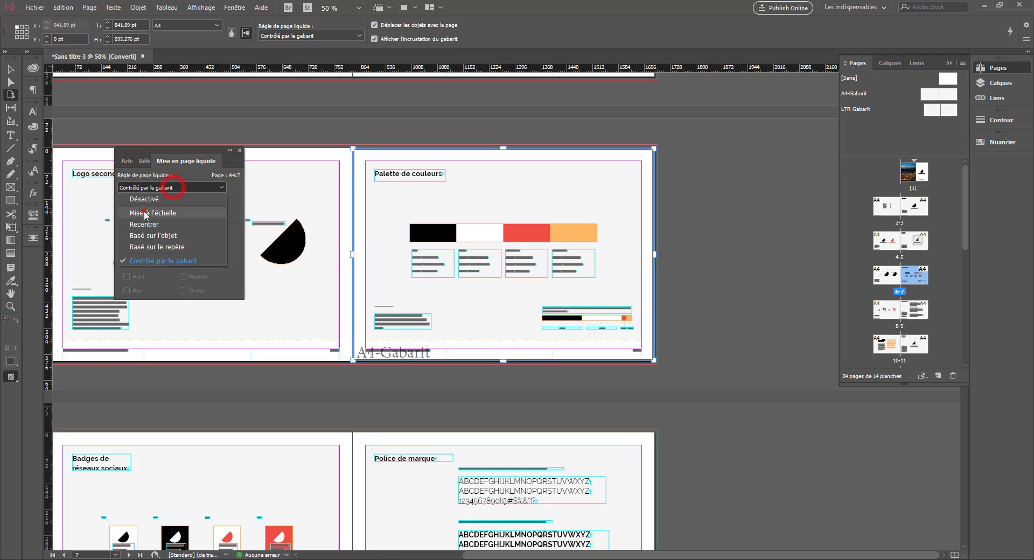
{"action": "left_click", "coordinate": [146, 214]}
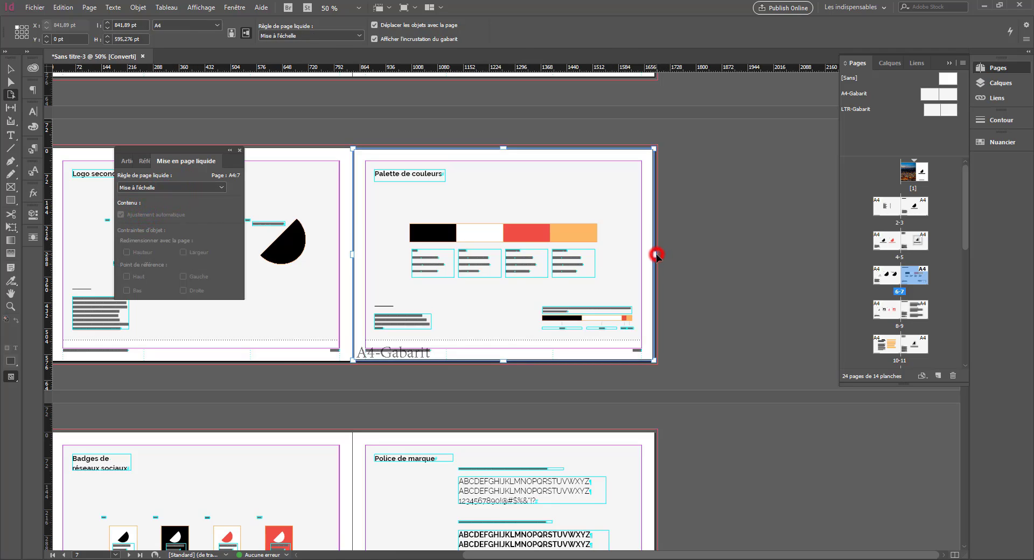
{"action": "left_click", "coordinate": [572, 242]}
{"action": "mouse_move", "coordinate": [654, 254]}
{"action": "left_mouse_down"}
{"action": "mouse_move", "coordinate": [473, 259]}
{"action": "mouse_move", "coordinate": [653, 258]}
{"action": "left_mouse_up"}
- Try widening the Palette de couleurs page with the Recentrer rule, and return its liquid rule to Contrôlé par le gabarit
{"action": "left_click", "coordinate": [172, 187]}
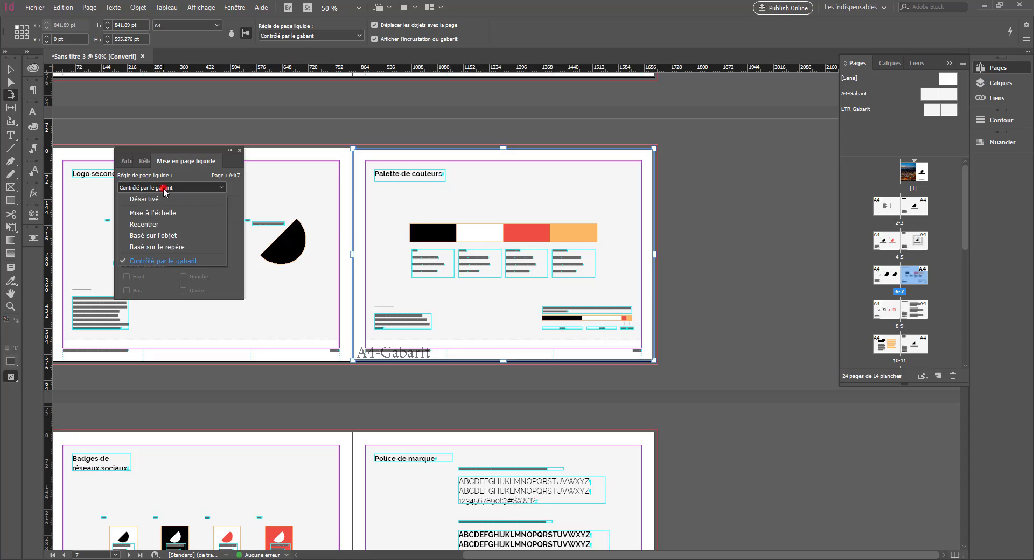
{"action": "left_click", "coordinate": [152, 224]}
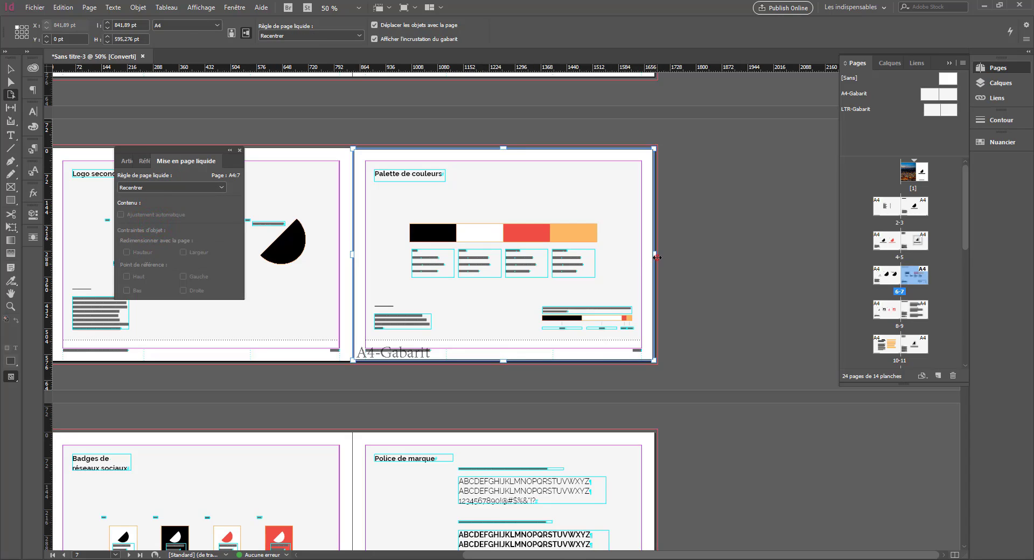
{"action": "left_click_drag", "start_coordinate": [657, 257], "coordinate": [716, 260]}
{"action": "left_click", "coordinate": [152, 189]}
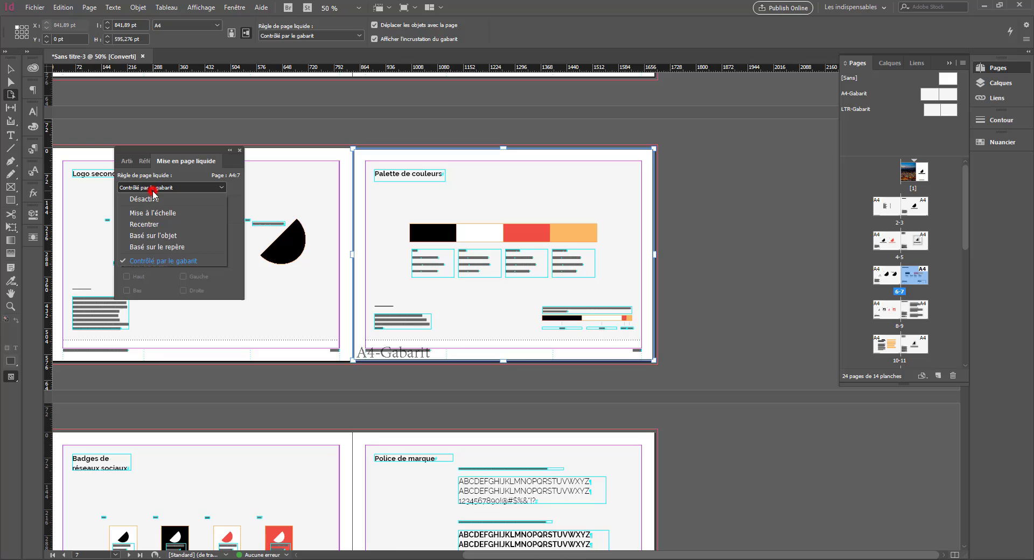
{"action": "left_click", "coordinate": [147, 262]}
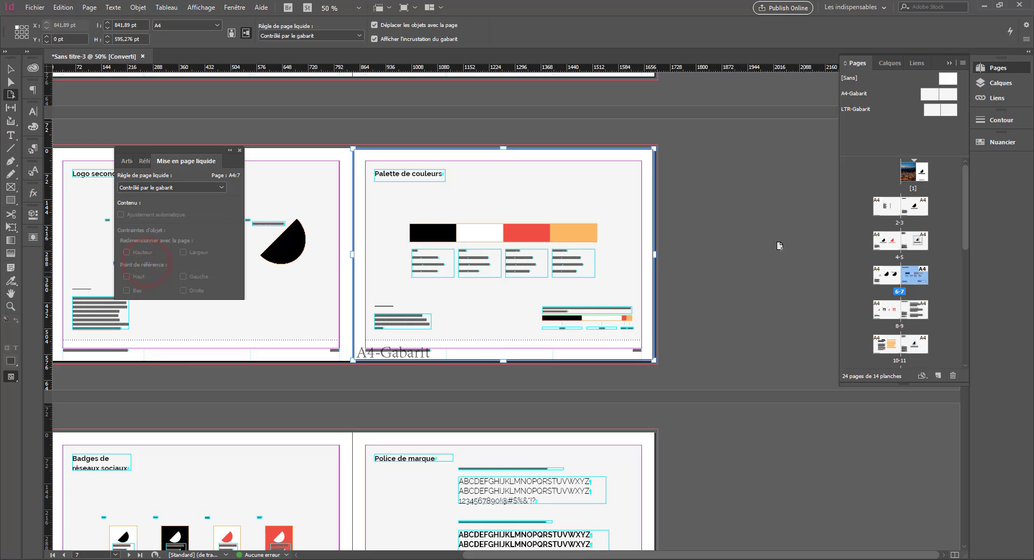
- Move the Mise en page liquide panel clear of the Logo principal page in the 4-5 spread
{"action": "scroll", "coordinate": [469, 300], "scroll_direction": "down", "scroll_amount": 4}
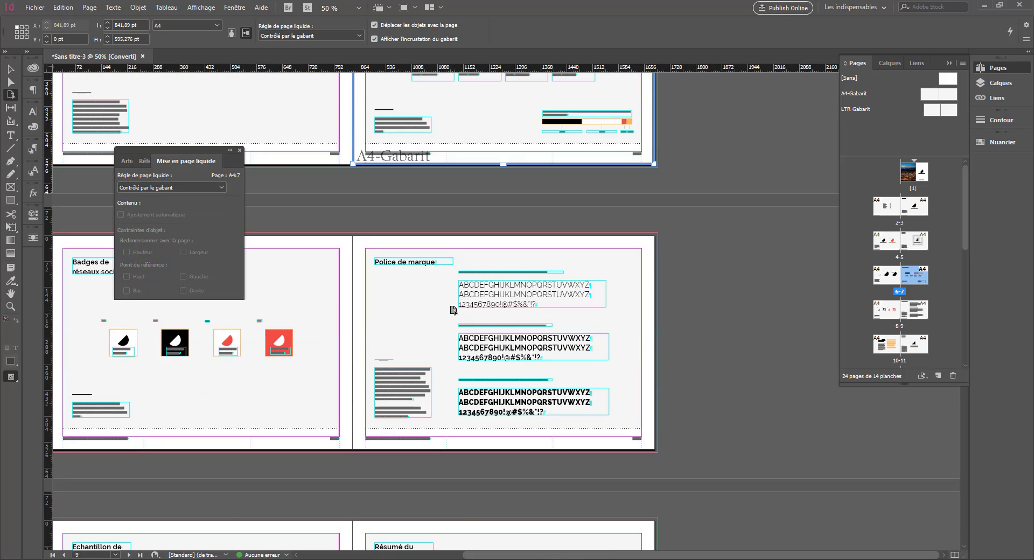
{"action": "scroll", "coordinate": [453, 303], "scroll_direction": "up", "scroll_amount": 9}
{"action": "scroll", "coordinate": [372, 283], "scroll_direction": "down", "scroll_amount": 4}
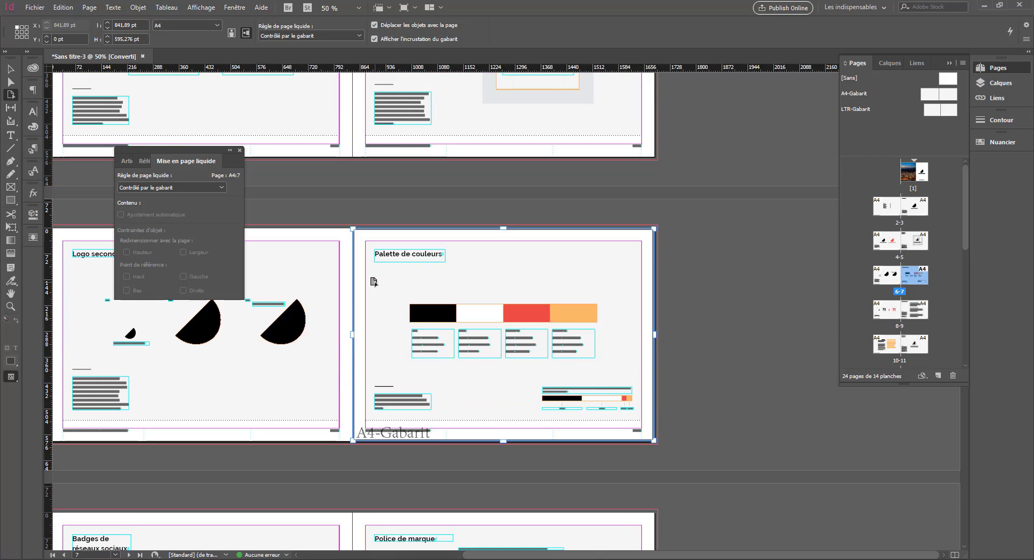
{"action": "scroll", "coordinate": [369, 284], "scroll_direction": "up", "scroll_amount": 8}
{"action": "scroll", "coordinate": [293, 265], "scroll_direction": "down", "scroll_amount": 1}
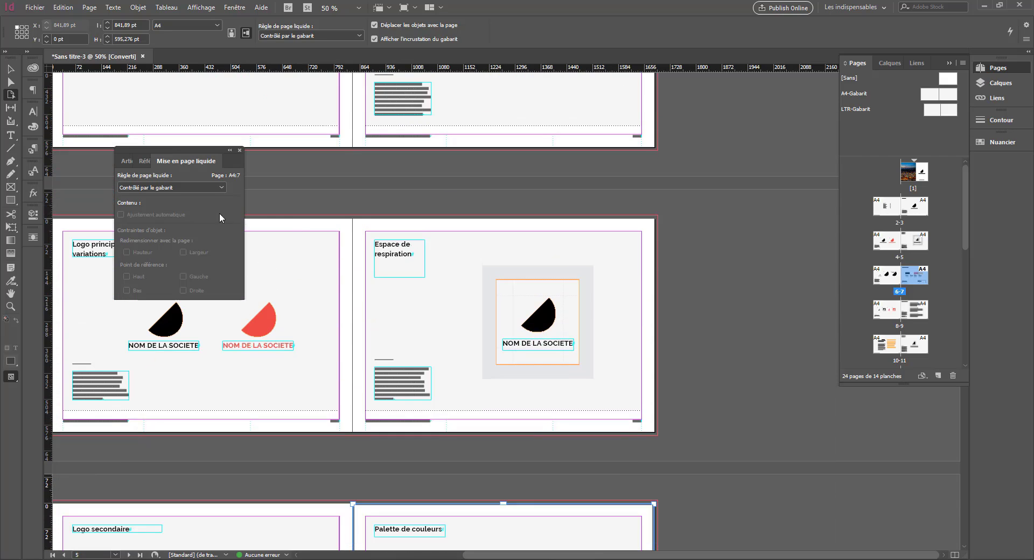
{"action": "left_click_drag", "start_coordinate": [165, 148], "coordinate": [726, 140]}
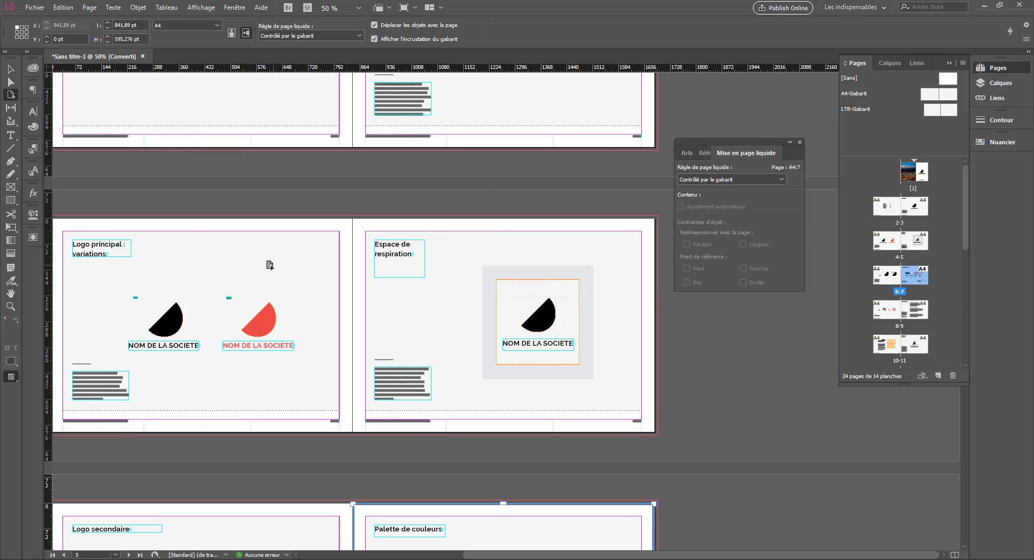
- Set the Logo principal page's liquid rule to Basé sur l'objet and anchor its red logo to Haut
{"action": "left_click", "coordinate": [271, 265]}
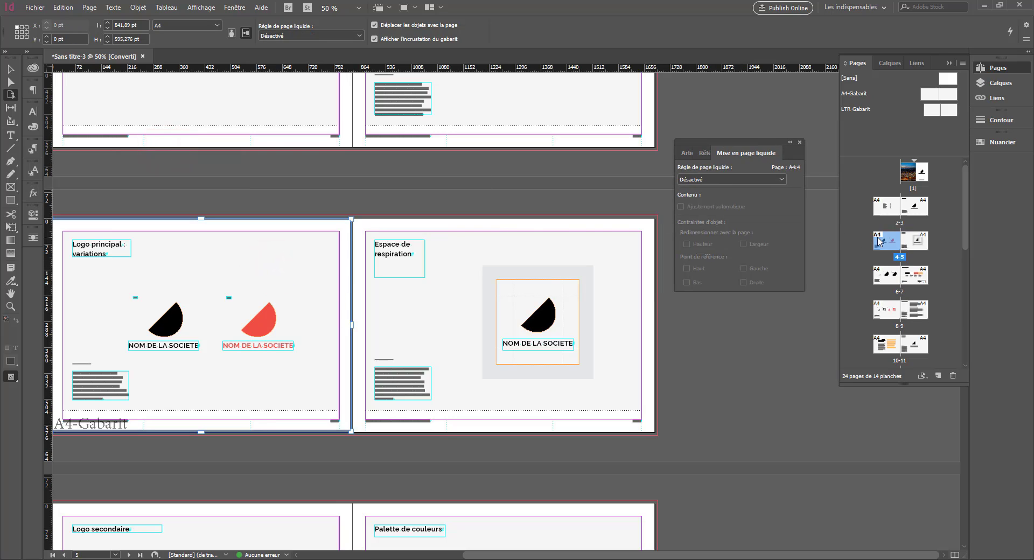
{"action": "left_click", "coordinate": [762, 179]}
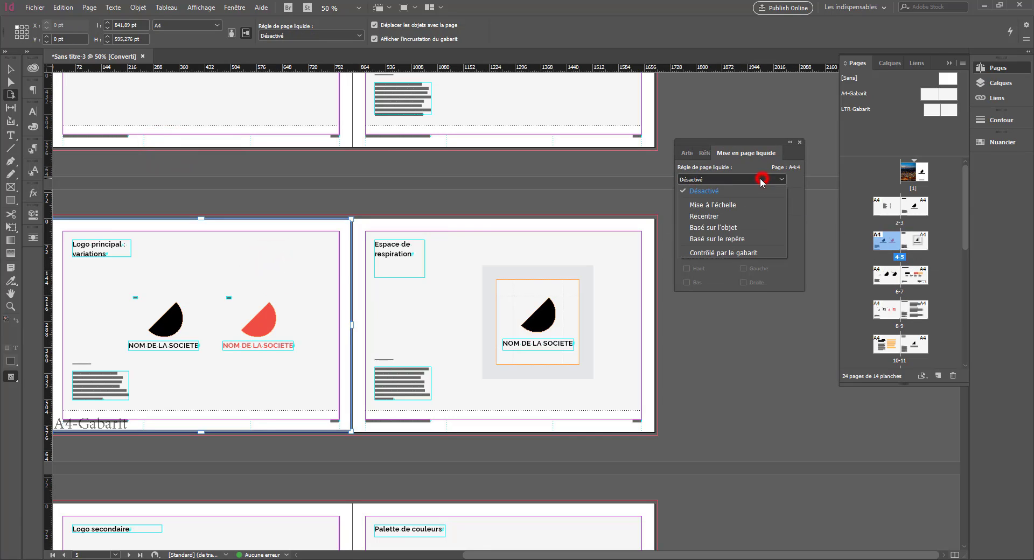
{"action": "left_click", "coordinate": [727, 228]}
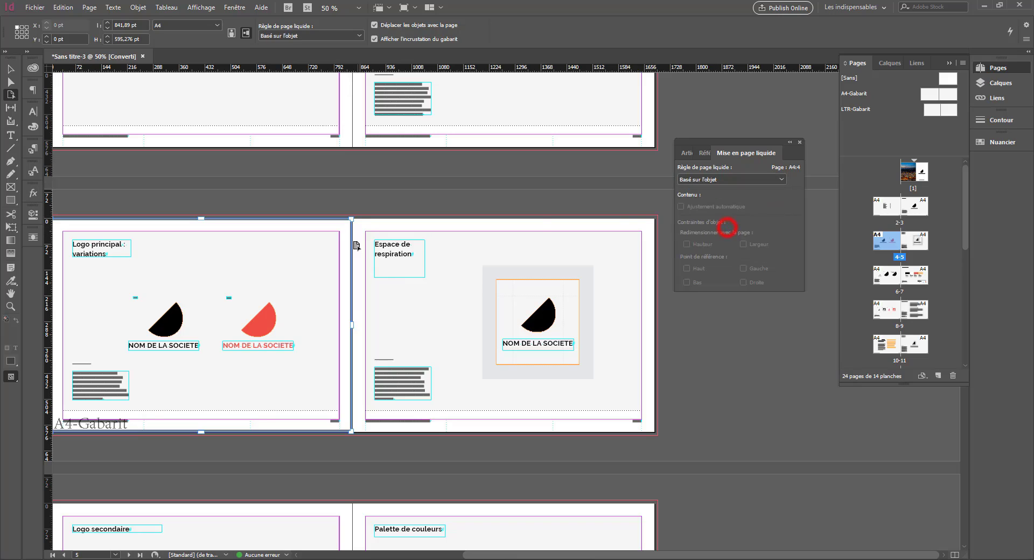
{"action": "left_click", "coordinate": [256, 331]}
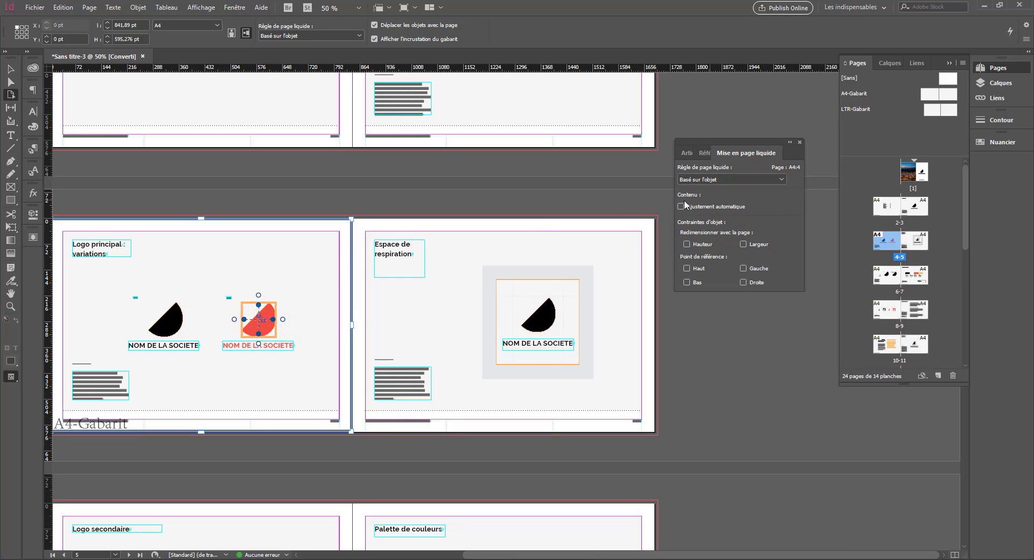
{"action": "left_click", "coordinate": [686, 268]}
- Try widening the Logo principal page to about 858 pt, undo it, and test a shorter page height with the red logo anchored to Haut
{"action": "left_click_drag", "start_coordinate": [354, 329], "coordinate": [360, 329]}
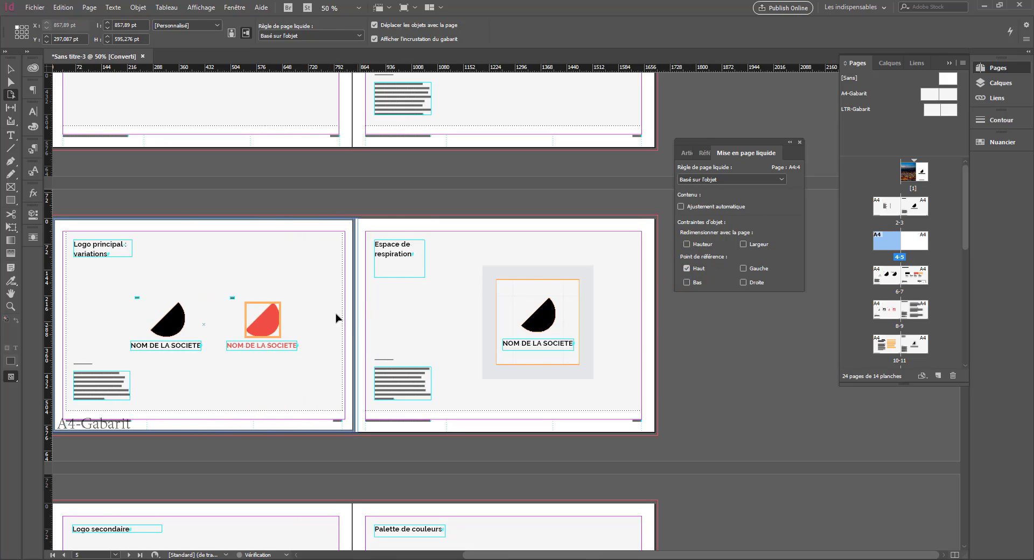
{"action": "key", "text": "ctrl+z"}
{"action": "left_click", "coordinate": [694, 266]}
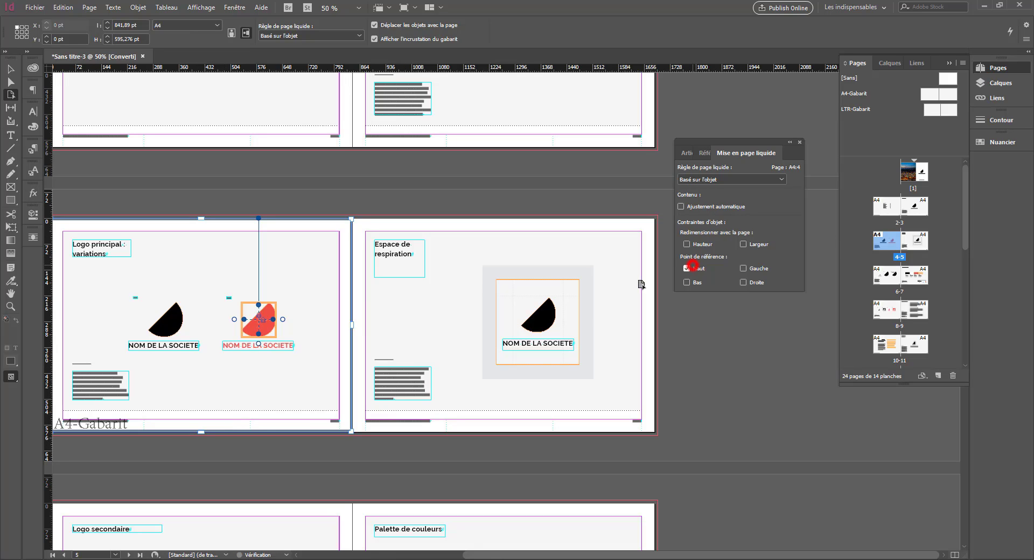
{"action": "left_click_drag", "start_coordinate": [205, 432], "coordinate": [242, 372]}
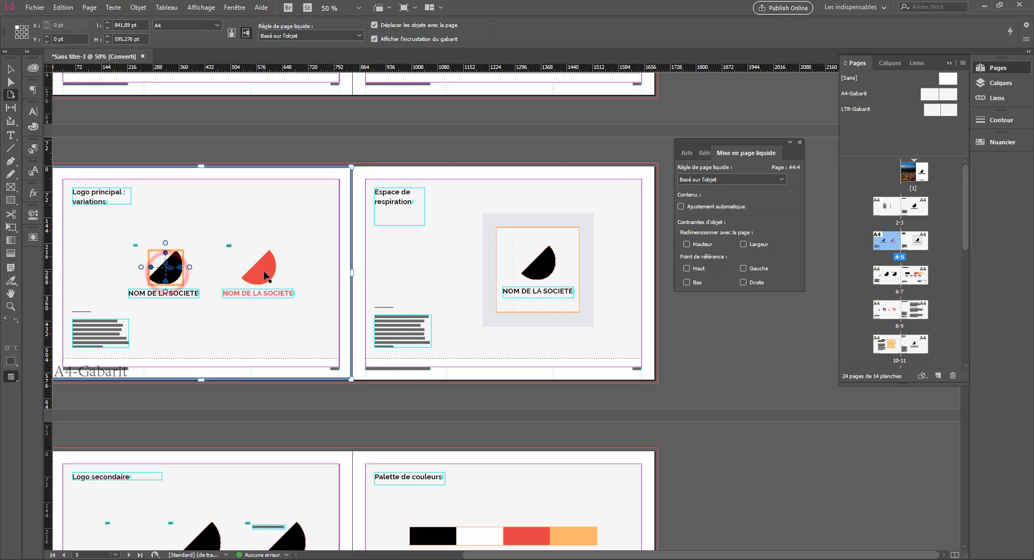
- Try anchoring both logos to Haut and narrowing the Logo principal page to about 800 pt, and undo the changes
{"action": "left_click", "coordinate": [265, 276]}
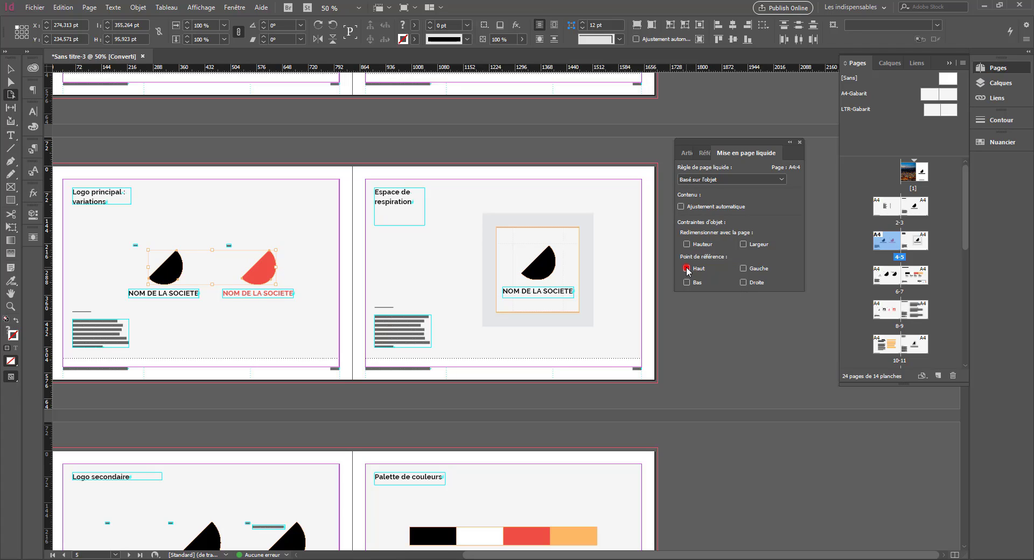
{"action": "left_click", "coordinate": [306, 302]}
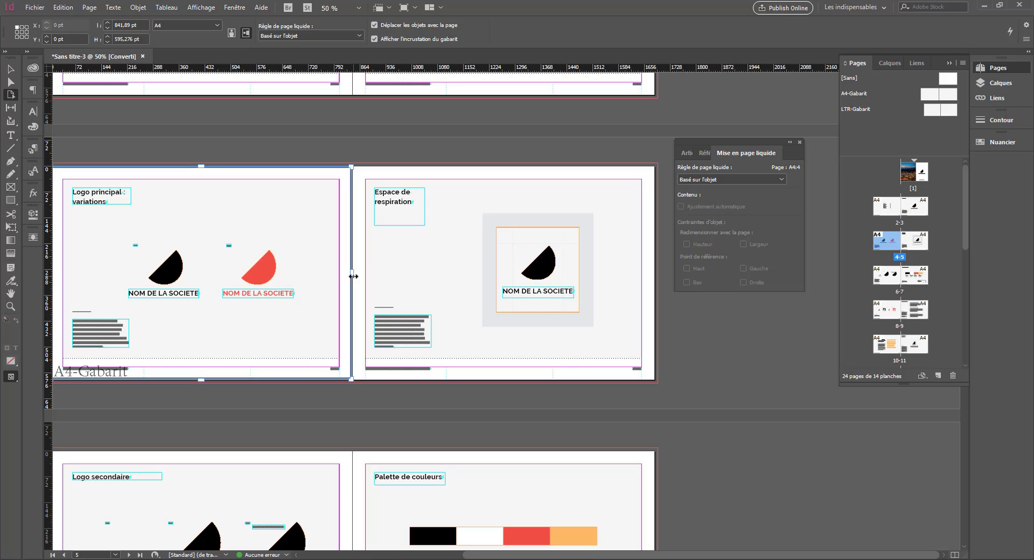
{"action": "left_click", "coordinate": [353, 273]}
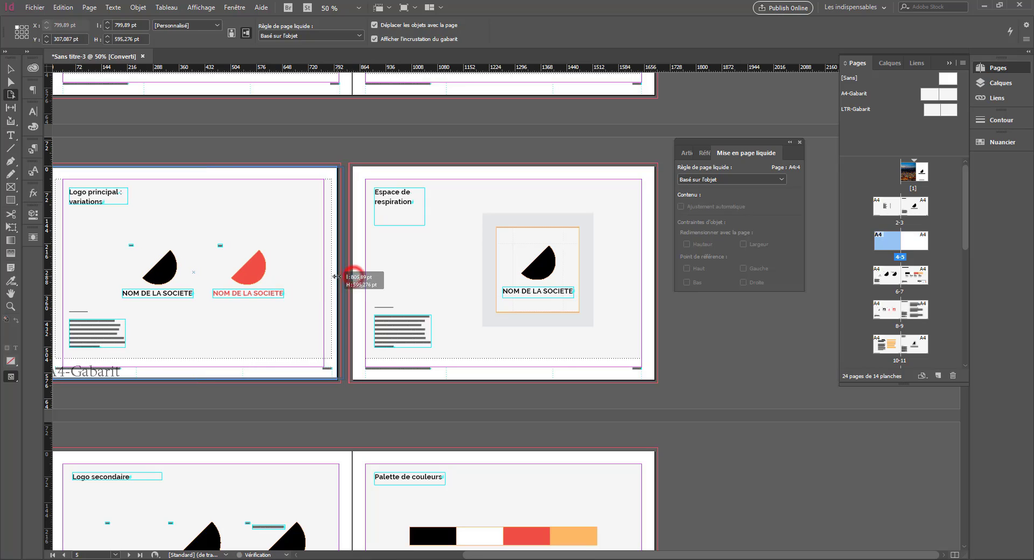
{"action": "left_click", "coordinate": [215, 376]}
{"action": "left_click_drag", "start_coordinate": [178, 352], "coordinate": [289, 336]}
{"action": "left_click", "coordinate": [249, 354]}
{"action": "key", "text": "Escape"}
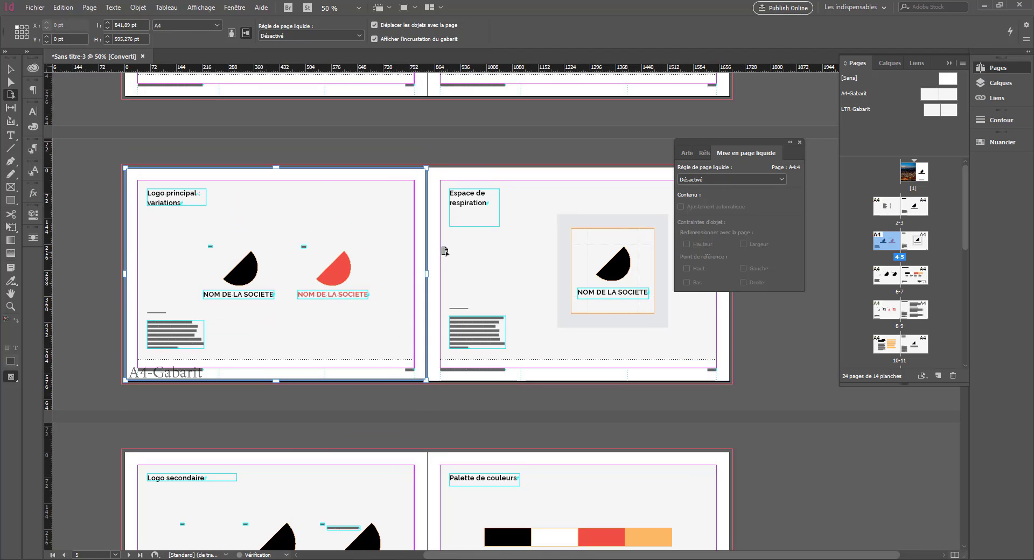
- Set the Logo principal page's liquid rule to Basé sur l'objet and enable Hauteur resizing for its title frame and both logos
{"action": "left_click", "coordinate": [157, 199]}
{"action": "left_click", "coordinate": [243, 272], "text": "shift"}
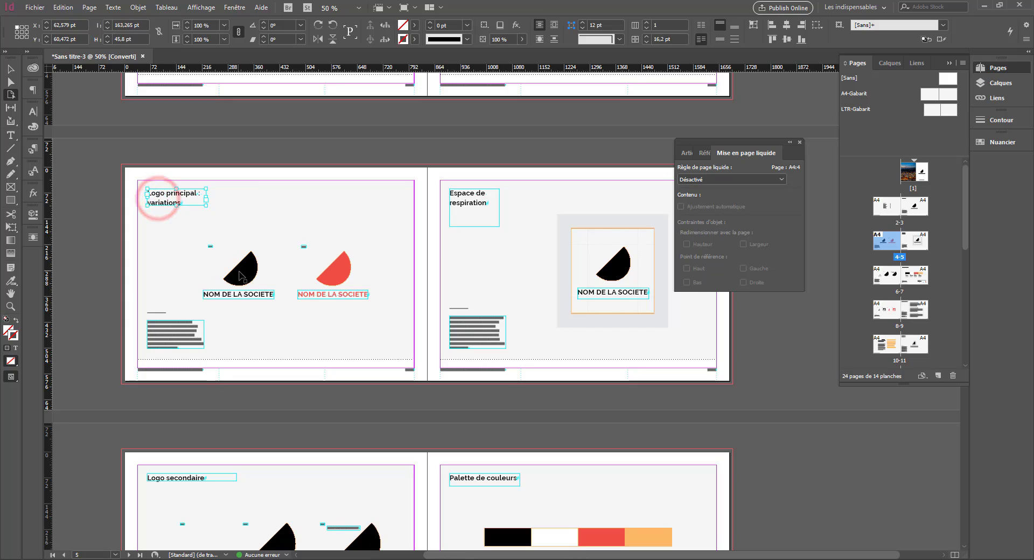
{"action": "left_click", "coordinate": [335, 274], "text": "shift"}
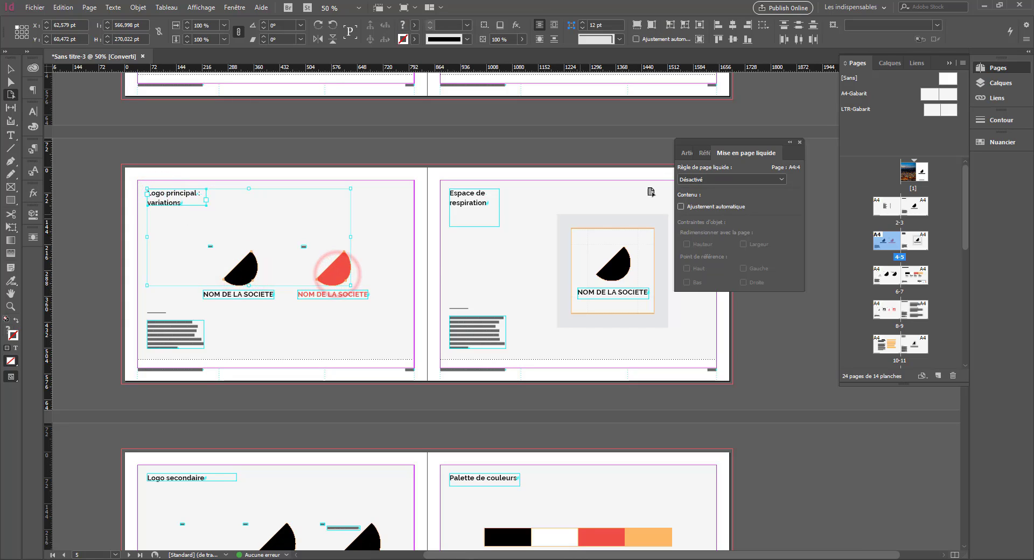
{"action": "left_click", "coordinate": [685, 180]}
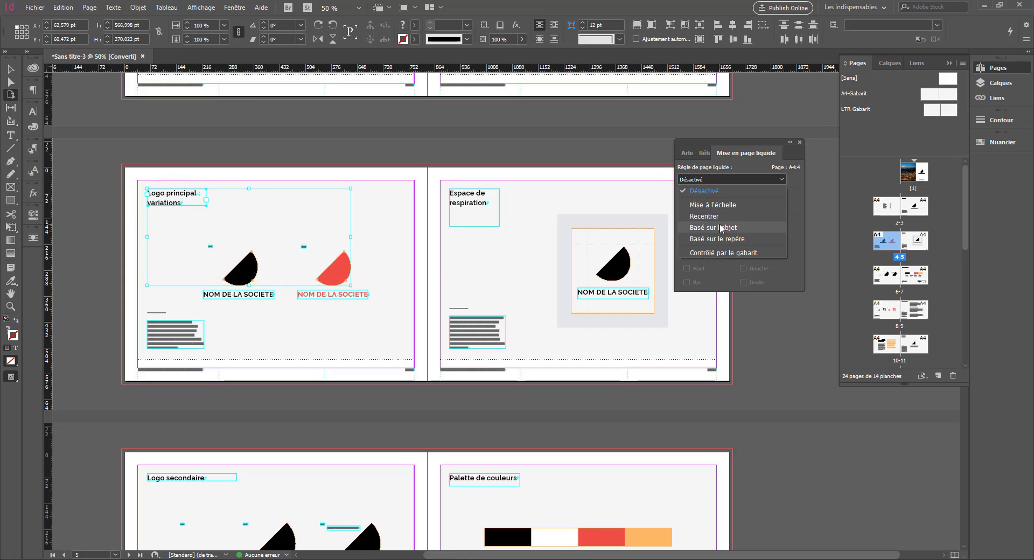
{"action": "left_click", "coordinate": [719, 228]}
{"action": "left_click", "coordinate": [688, 244]}
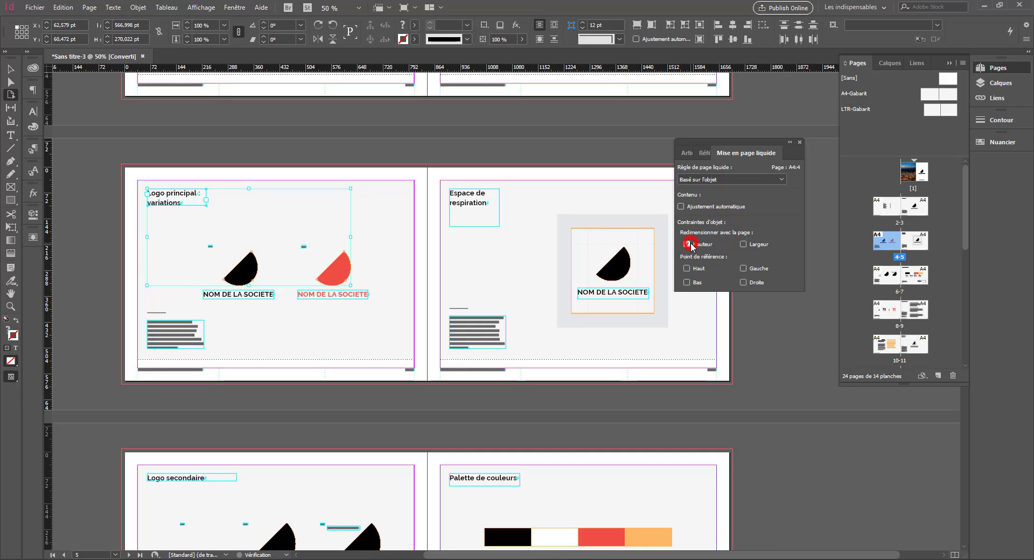
- Try adding Largeur resizing and widening the Logo principal page to about 974 pt, undo the last change, and deselect the objects
{"action": "left_click", "coordinate": [744, 244]}
{"action": "left_click", "coordinate": [138, 245]}
{"action": "left_click_drag", "start_coordinate": [124, 277], "coordinate": [88, 276]}
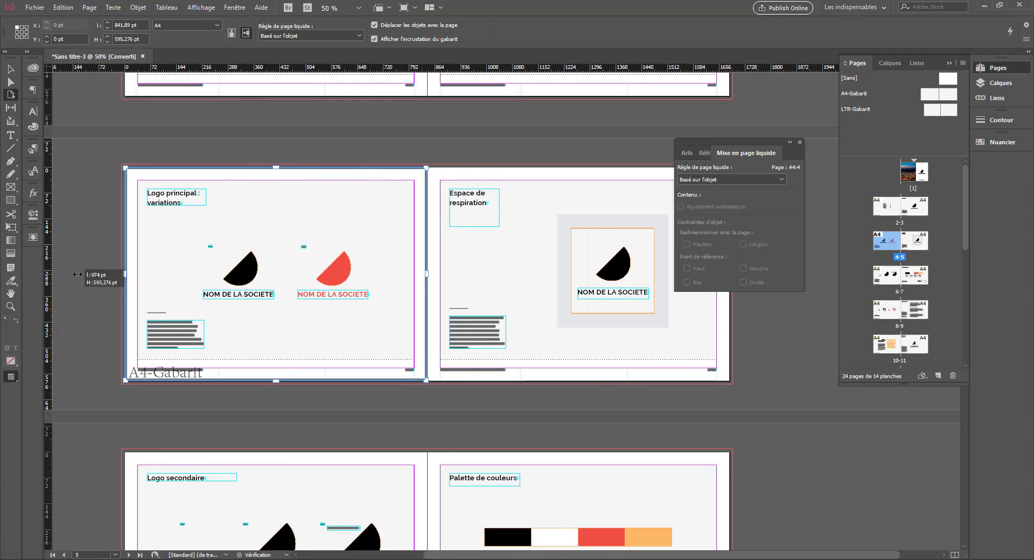
{"action": "key", "text": "ctrl+z"}
{"action": "left_click", "coordinate": [9, 69]}
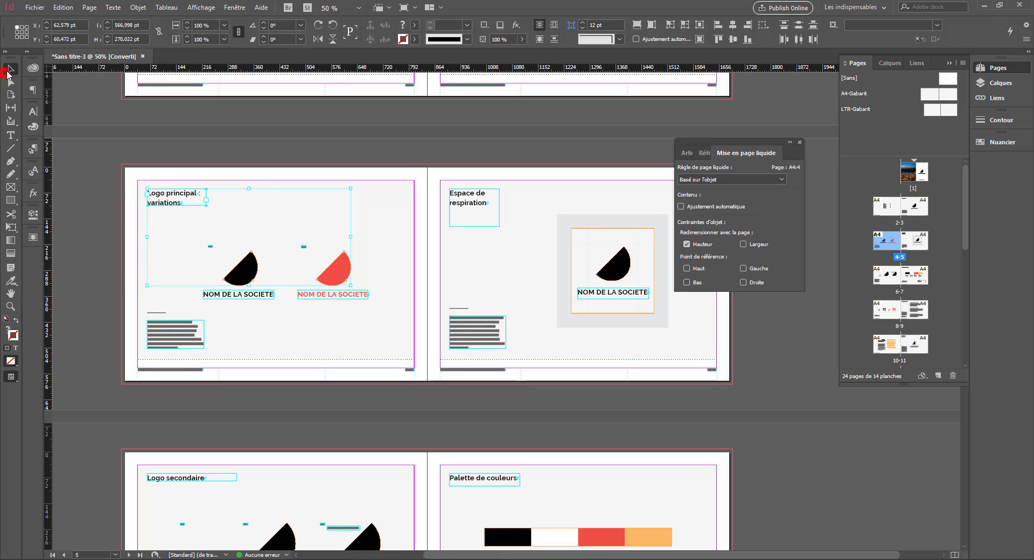
{"action": "left_click", "coordinate": [64, 164]}
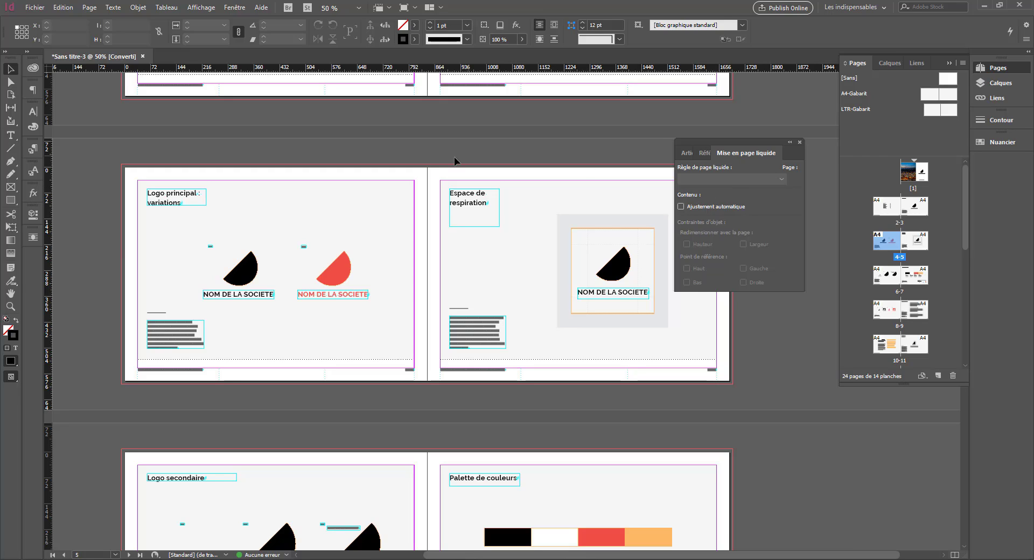
- Adjust the whole document's layout to A4 in portrait orientation and review the resulting pages
{"action": "left_click", "coordinate": [33, 214]}
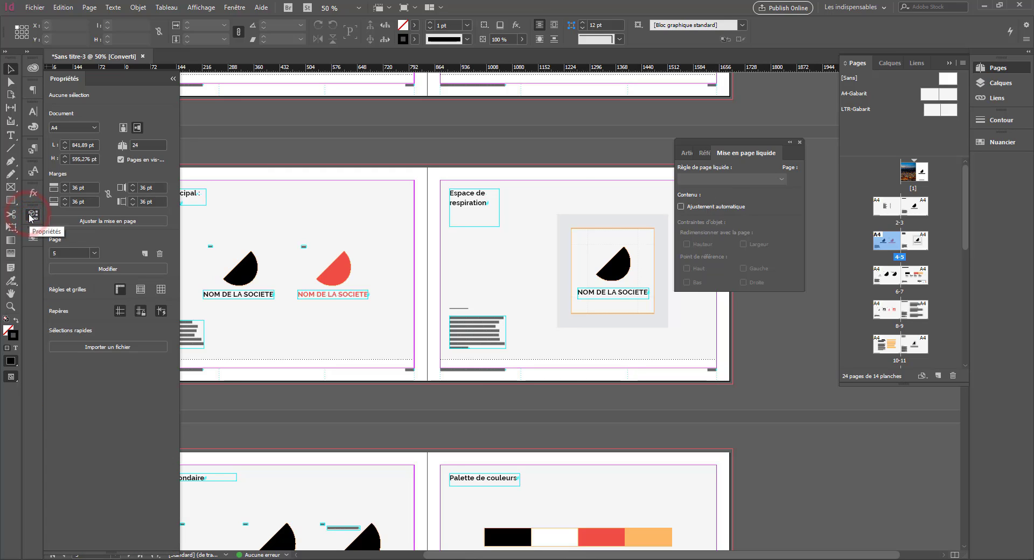
{"action": "left_click", "coordinate": [105, 222]}
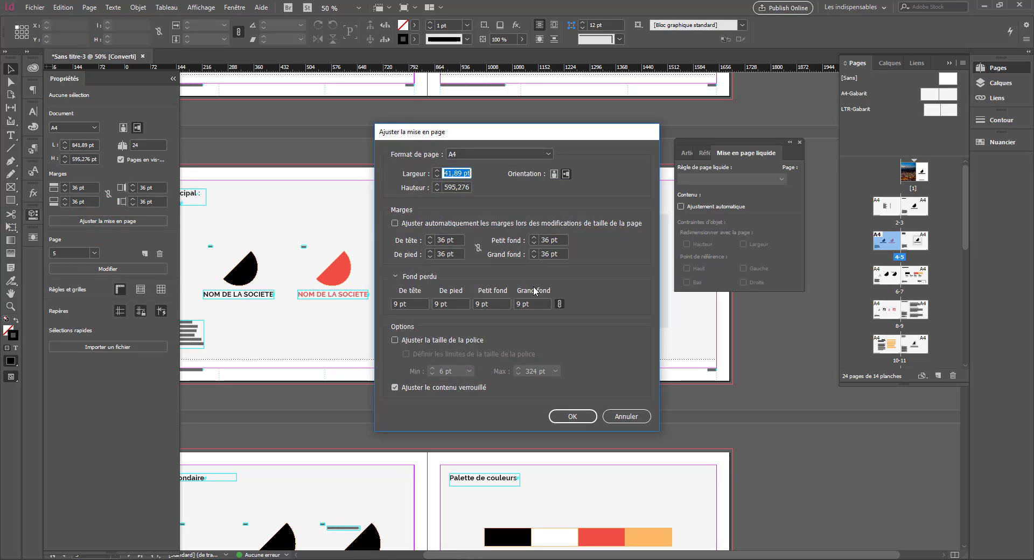
{"action": "left_click", "coordinate": [473, 155]}
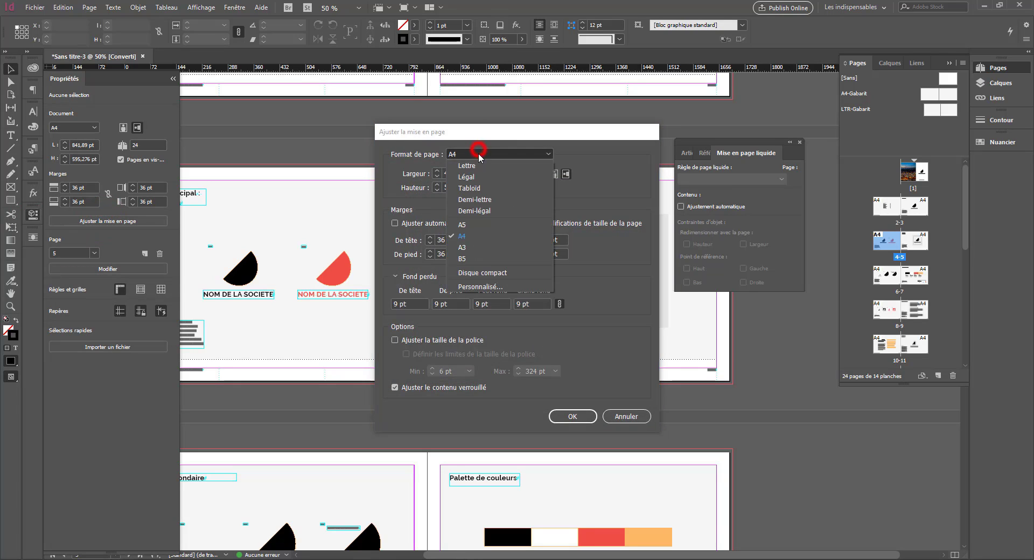
{"action": "left_click", "coordinate": [463, 237]}
{"action": "left_click", "coordinate": [555, 173]}
{"action": "left_click", "coordinate": [573, 416]}
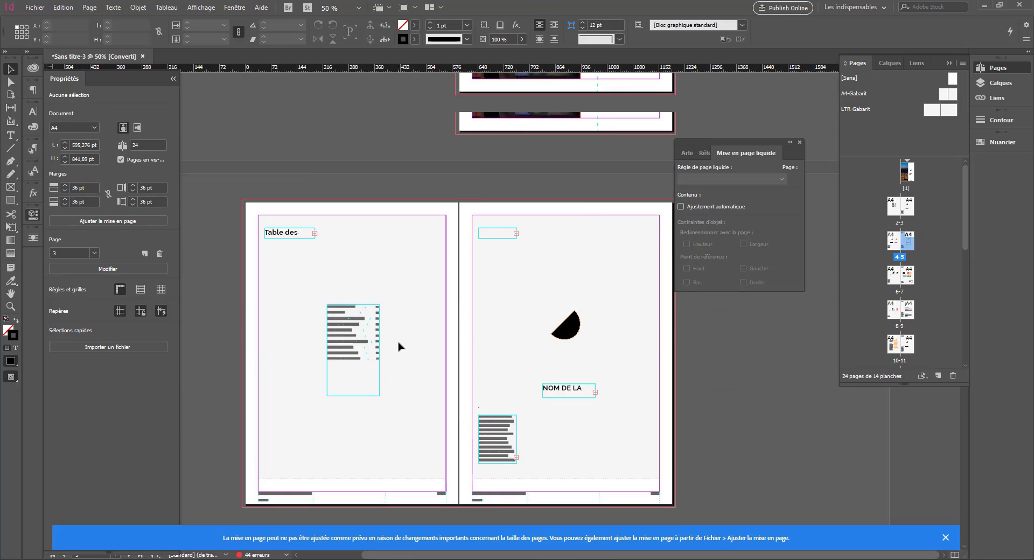
{"action": "scroll", "coordinate": [399, 347], "scroll_direction": "down", "scroll_amount": 8}
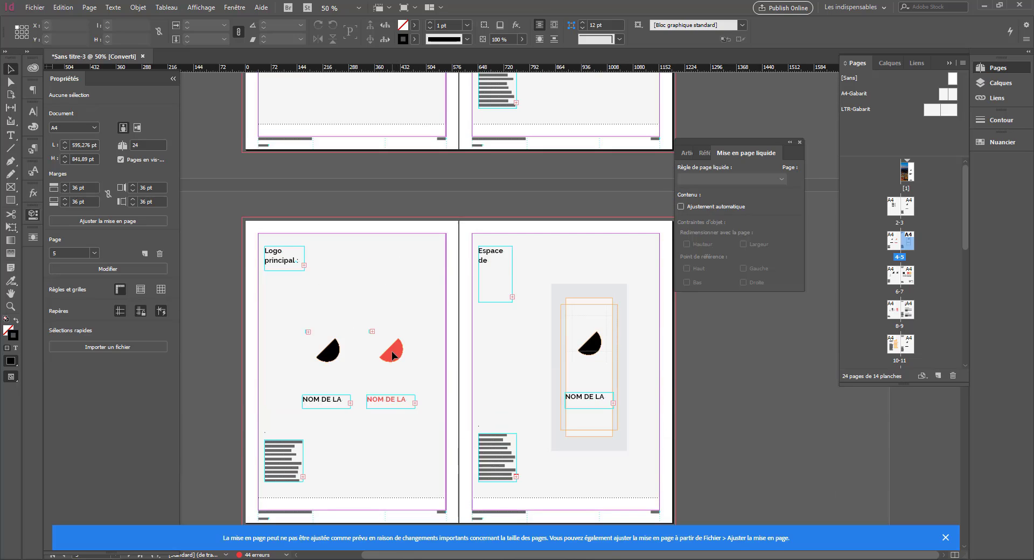
{"action": "scroll", "coordinate": [393, 355], "scroll_direction": "up", "scroll_amount": 12}
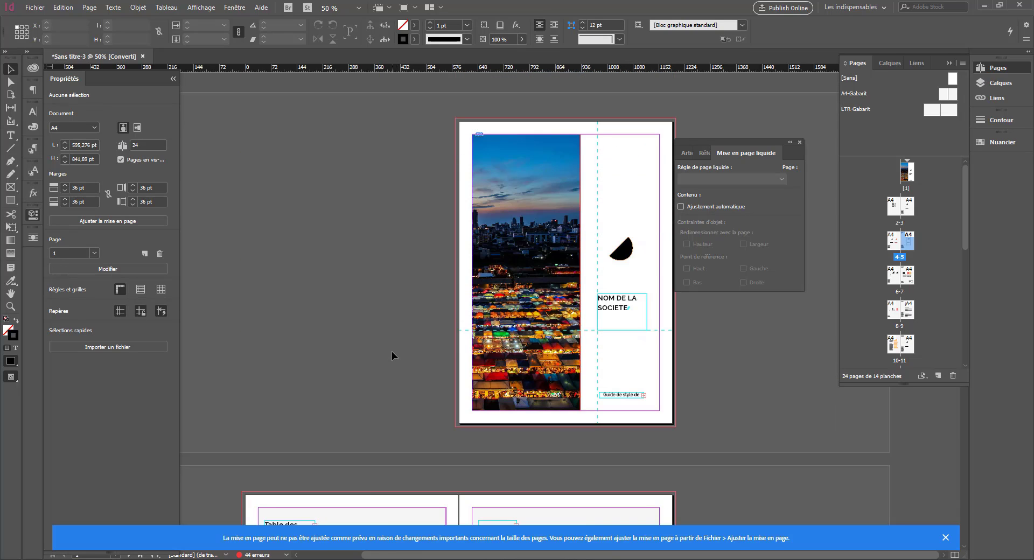
{"action": "scroll", "coordinate": [392, 351], "scroll_direction": "down", "scroll_amount": 3}
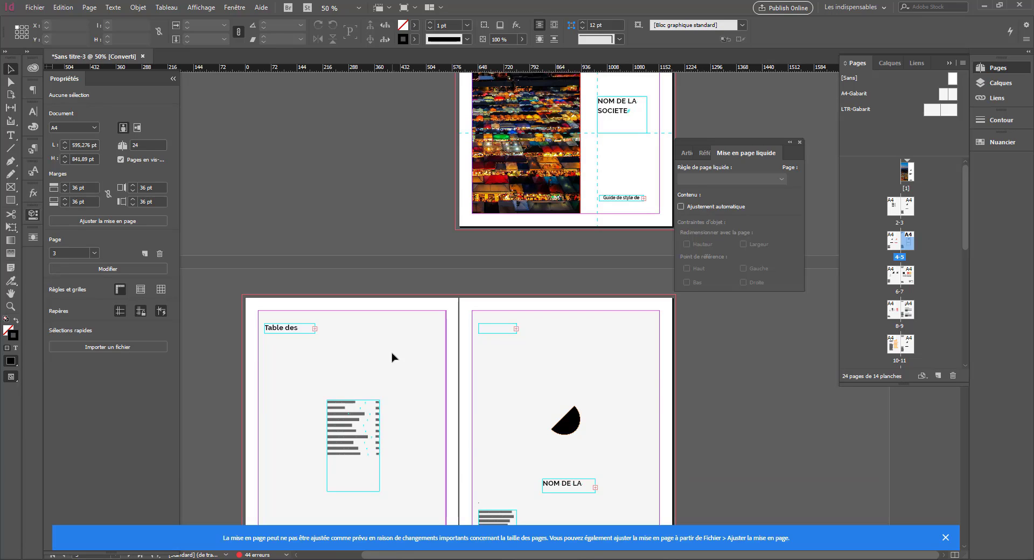
- Dismiss the layout notice, fit the Table des matières title frame to its content and try fitting the title frame on page 3
{"action": "left_click", "coordinate": [295, 328]}
{"action": "left_click", "coordinate": [946, 536]}
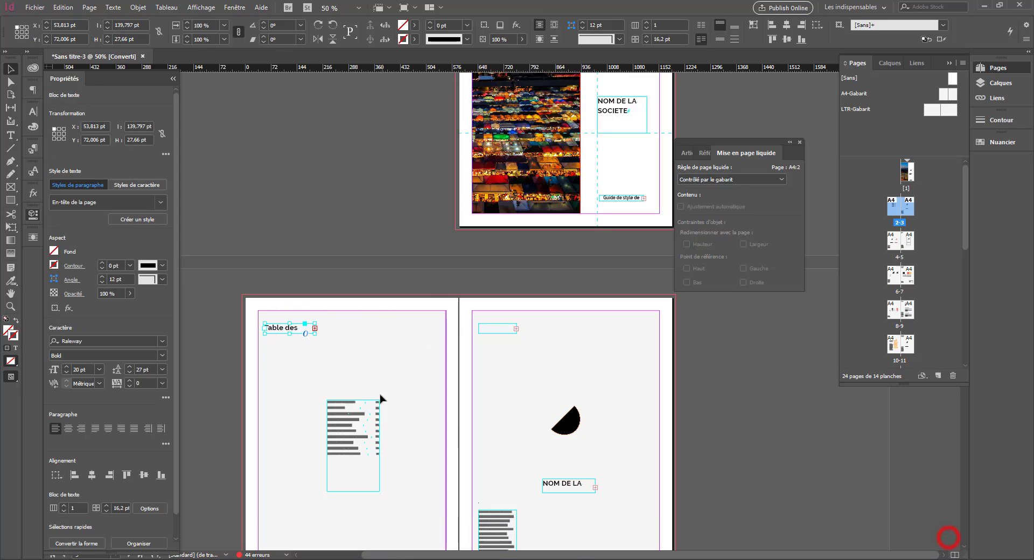
{"action": "key", "text": "ctrl+alt+c"}
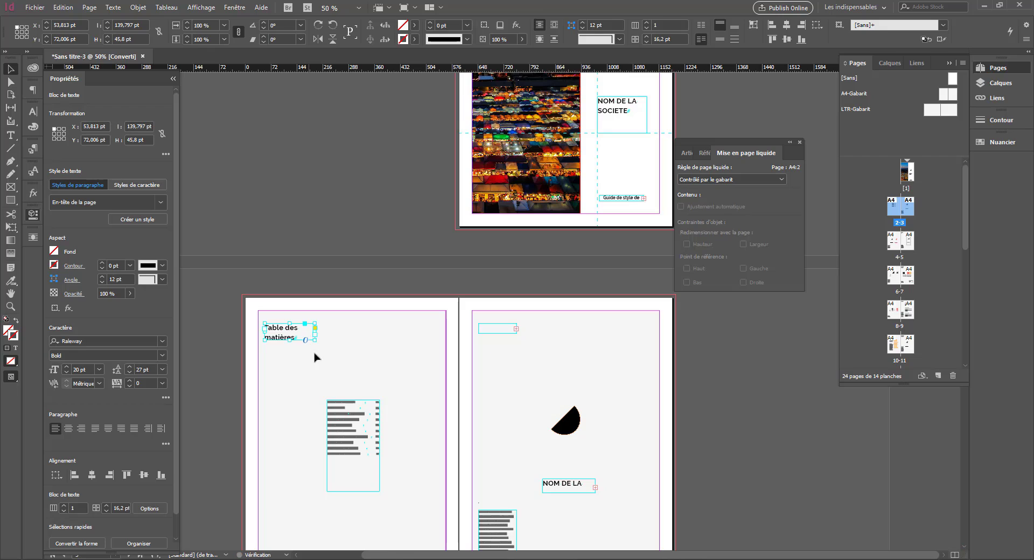
{"action": "left_click", "coordinate": [484, 328]}
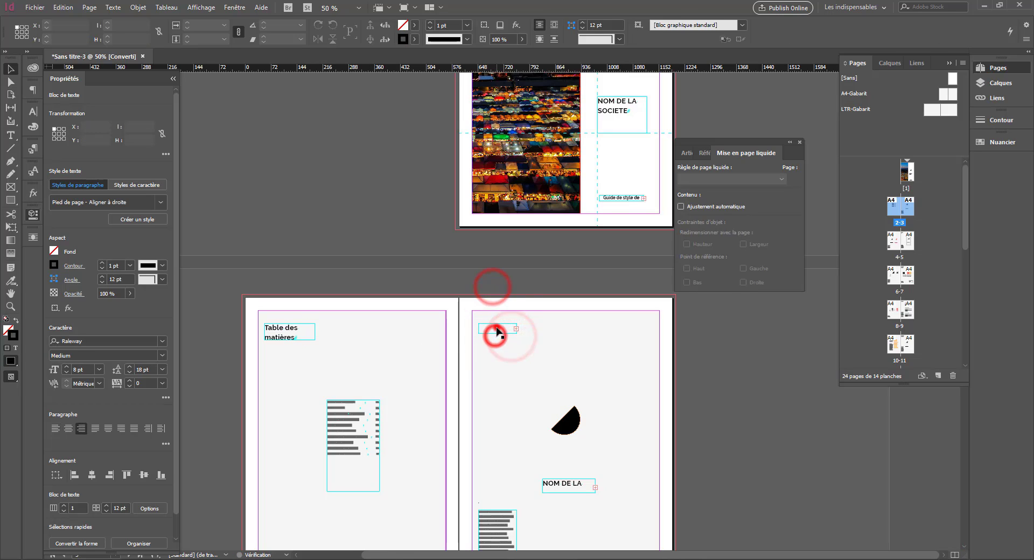
{"action": "left_click", "coordinate": [496, 329]}
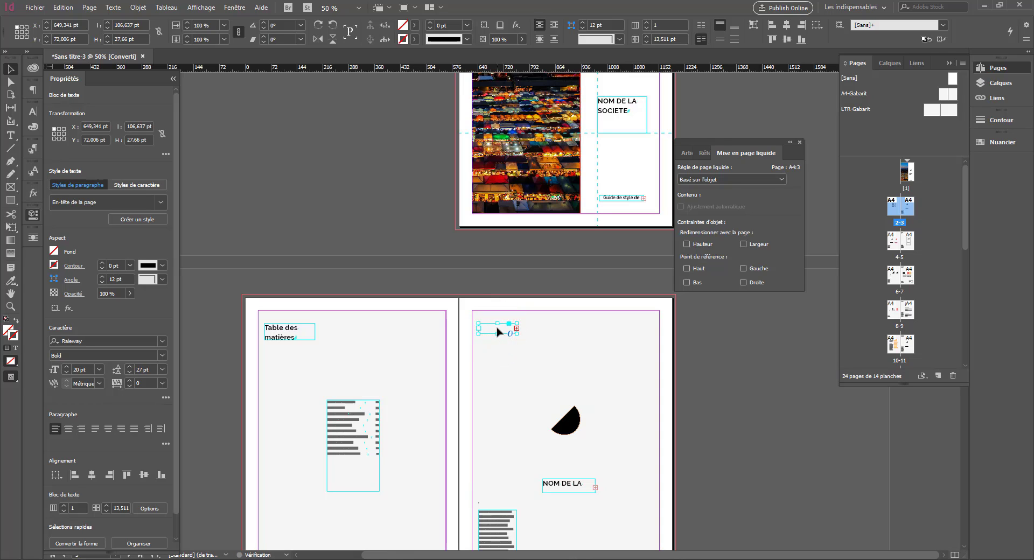
{"action": "left_click", "coordinate": [497, 331]}
{"action": "key", "text": "ctrl+shift+c"}
- Fit the NOM DE LA SOCIETE text frame on page 3 to its content
{"action": "scroll", "coordinate": [377, 350], "scroll_direction": "down", "scroll_amount": 4}
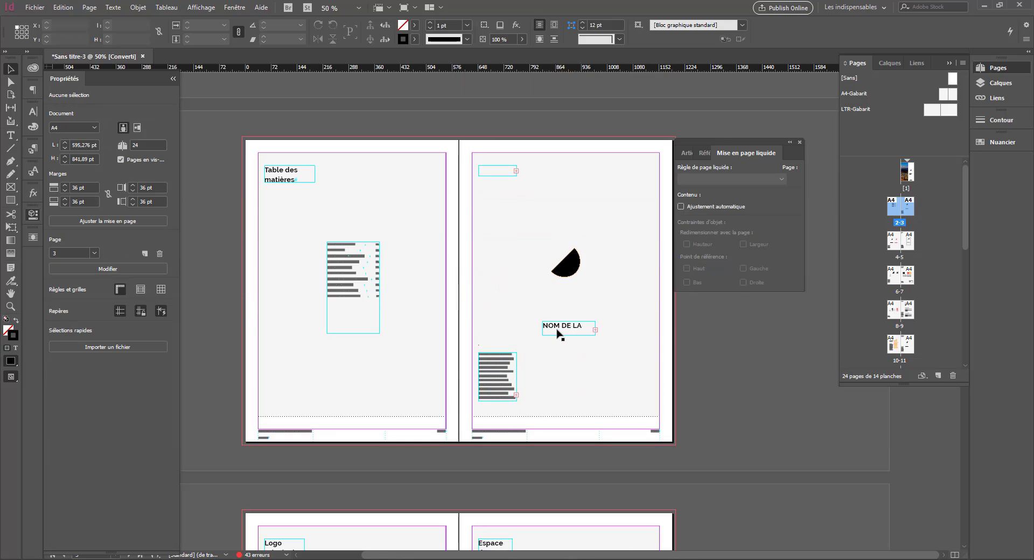
{"action": "left_click", "coordinate": [556, 329]}
{"action": "key", "text": "ctrl+alt+c"}
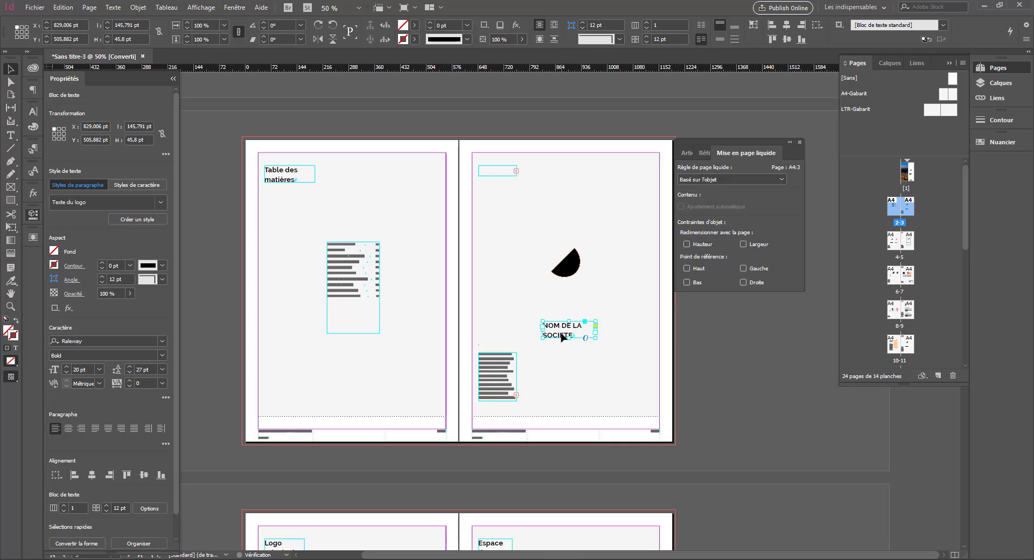
- Examine the red logo's object constraints on the Logo principal page and review the adjusted cover
{"action": "scroll", "coordinate": [471, 403], "scroll_direction": "down", "scroll_amount": 1}
{"action": "scroll", "coordinate": [496, 243], "scroll_direction": "down", "scroll_amount": 7}
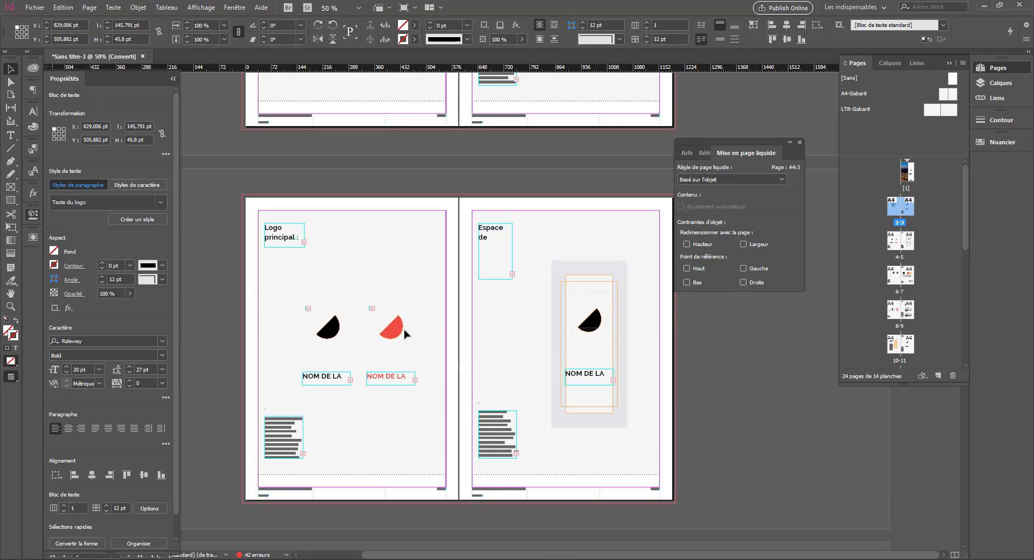
{"action": "left_click", "coordinate": [396, 332]}
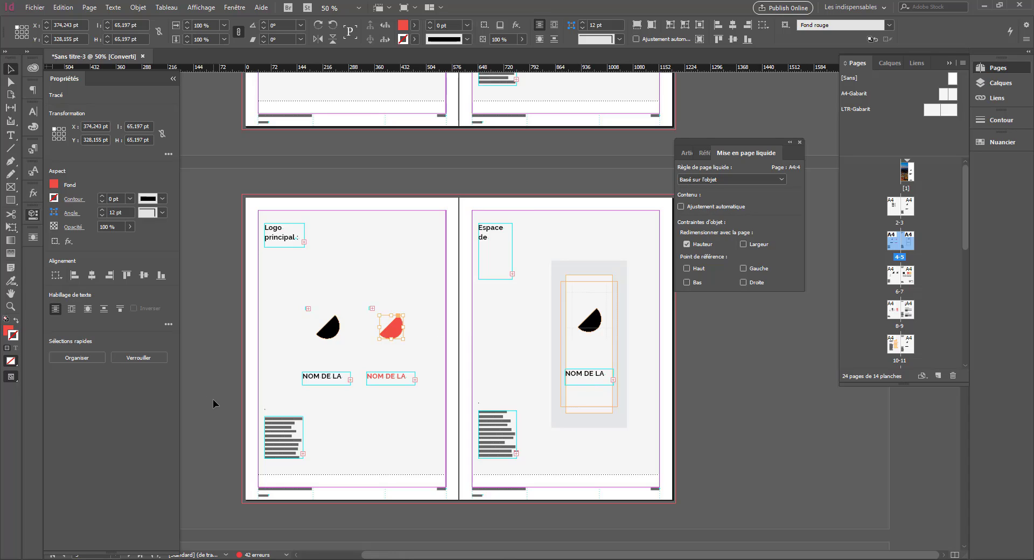
{"action": "scroll", "coordinate": [295, 396], "scroll_direction": "up", "scroll_amount": 10}
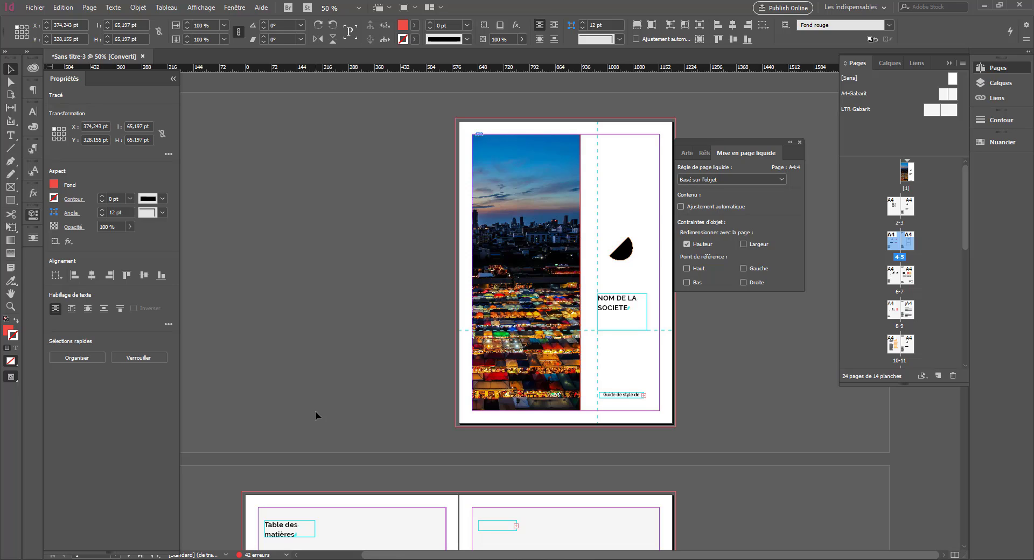
- Undo the frame fitting, the portrait layout adjustment and the Logo principal page's liquid rule changes
{"action": "key", "text": "alt+Page_Down"}
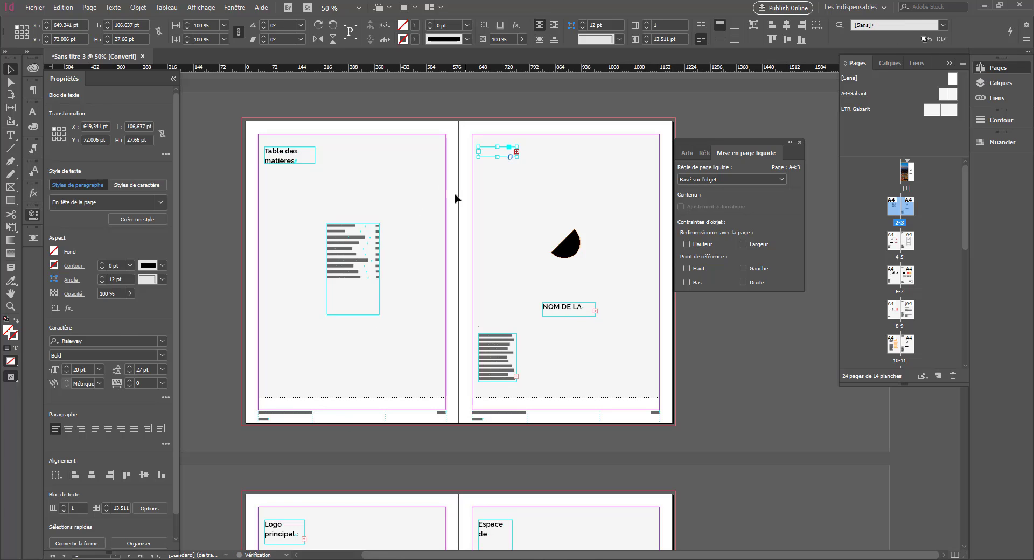
{"action": "left_click", "coordinate": [446, 210]}
{"action": "key", "text": "alt+Page_Down"}
{"action": "scroll", "coordinate": [429, 233], "scroll_direction": "up", "scroll_amount": 10}
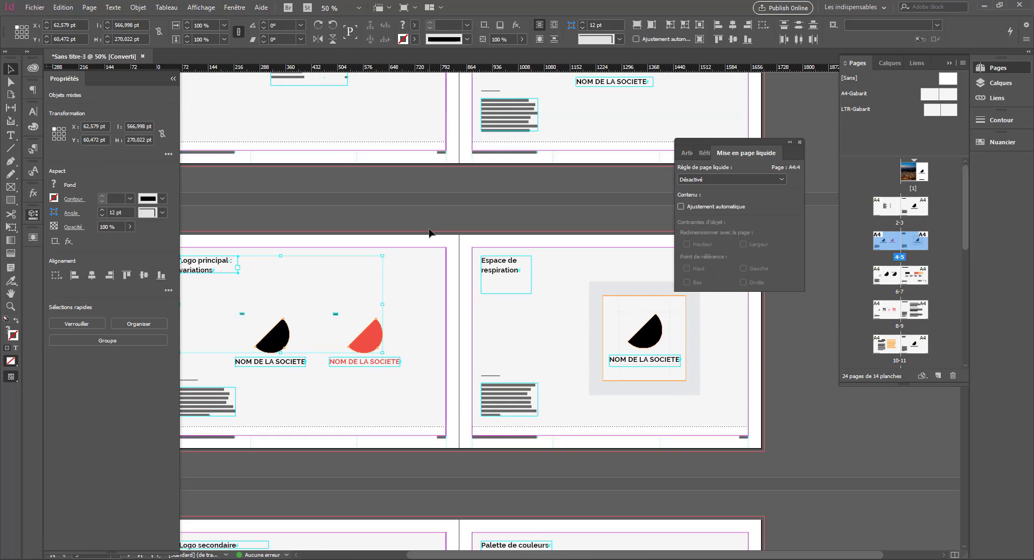
{"action": "scroll", "coordinate": [359, 306], "scroll_direction": "up", "scroll_amount": 2}
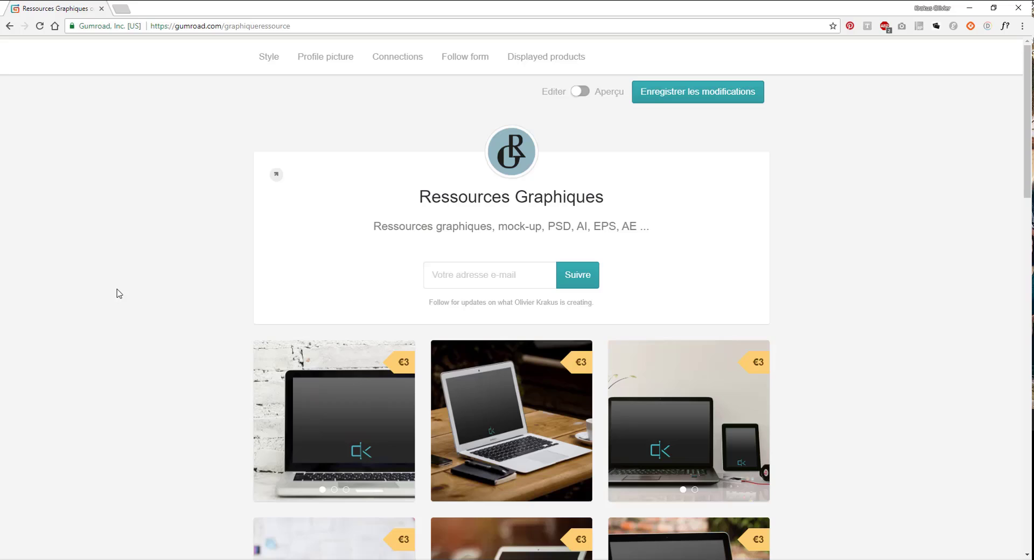
- Browse the mock-up product listings on the Ressources Graphiques Gumroad page in the browser
{"action": "scroll", "coordinate": [117, 293], "scroll_direction": "down", "scroll_amount": 1}
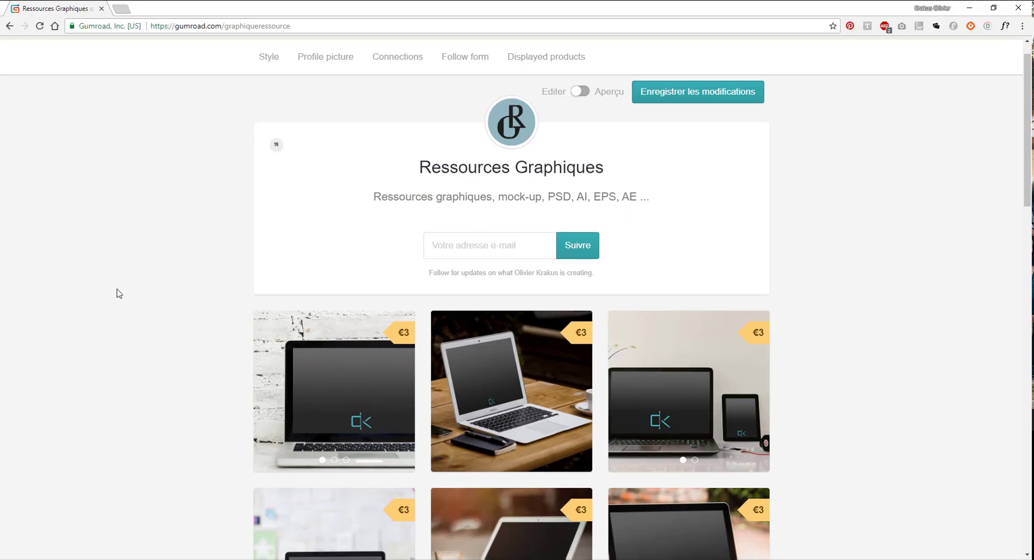
{"action": "scroll", "coordinate": [119, 293], "scroll_direction": "down", "scroll_amount": 3}
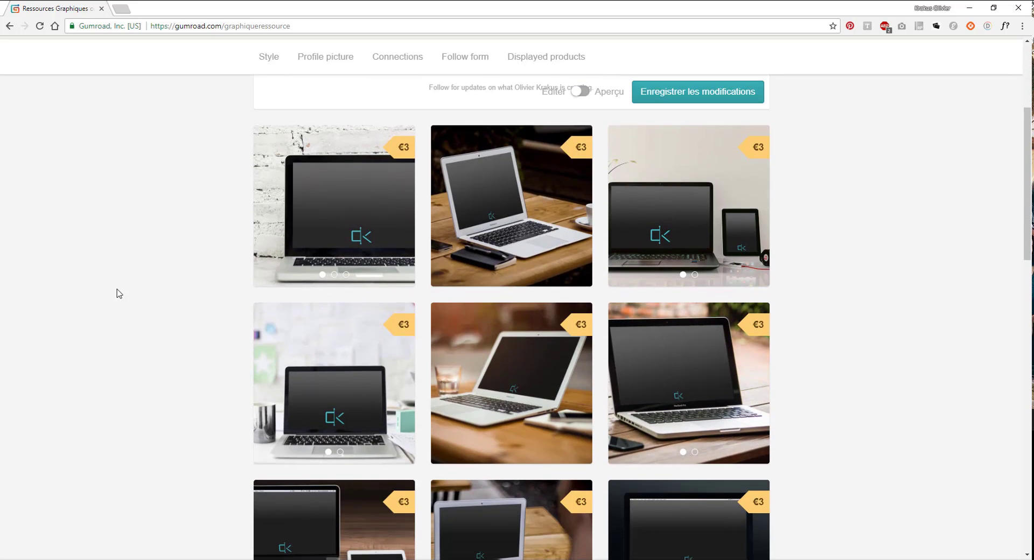
{"action": "scroll", "coordinate": [119, 293], "scroll_direction": "down", "scroll_amount": 8}
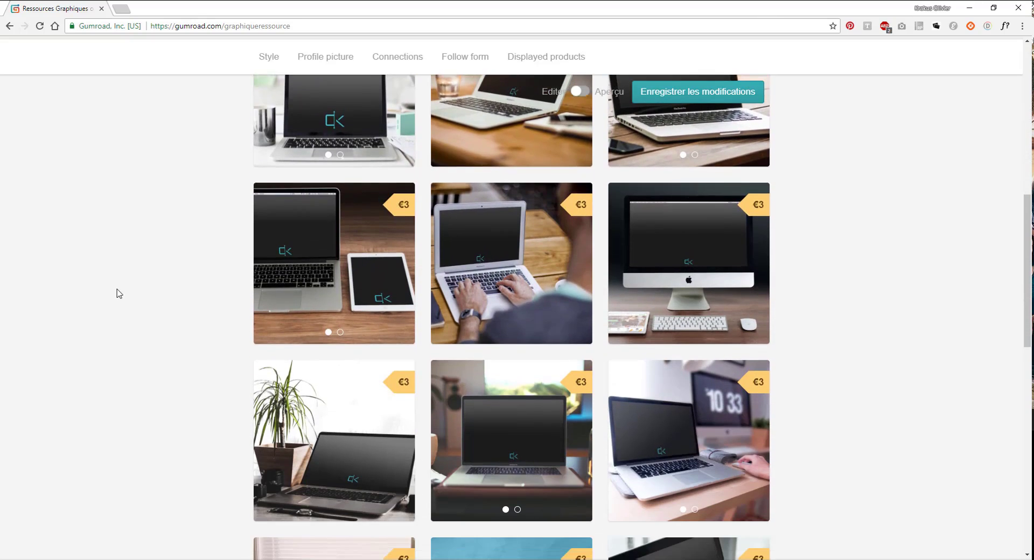
{"action": "scroll", "coordinate": [119, 294], "scroll_direction": "down", "scroll_amount": 3}
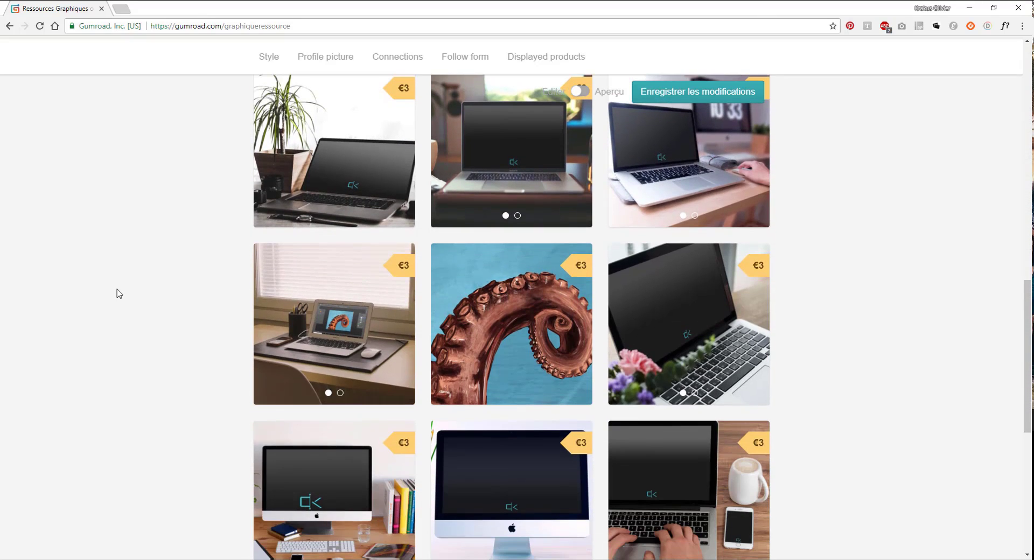
{"action": "scroll", "coordinate": [119, 294], "scroll_direction": "down", "scroll_amount": 4}
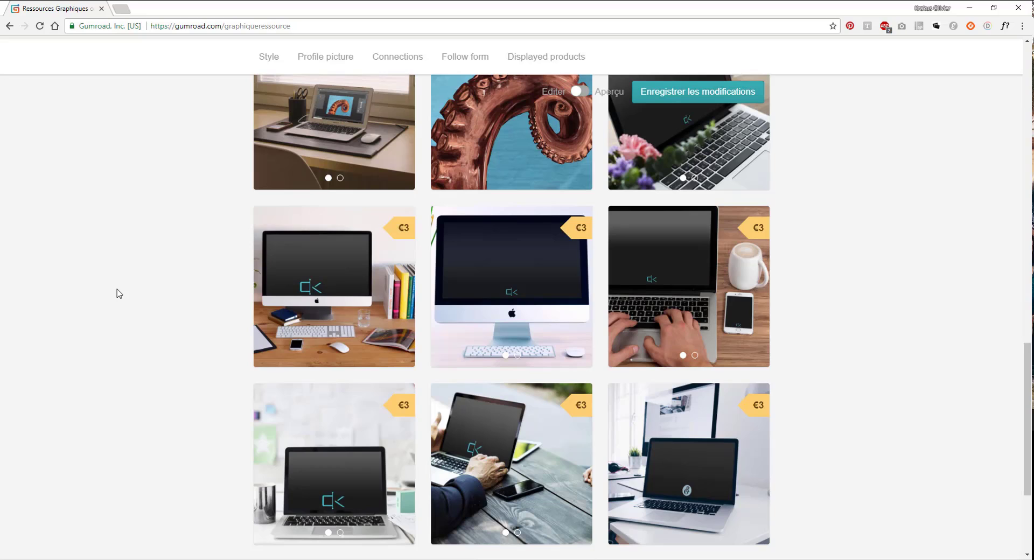
{"action": "scroll", "coordinate": [119, 293], "scroll_direction": "down", "scroll_amount": 2}
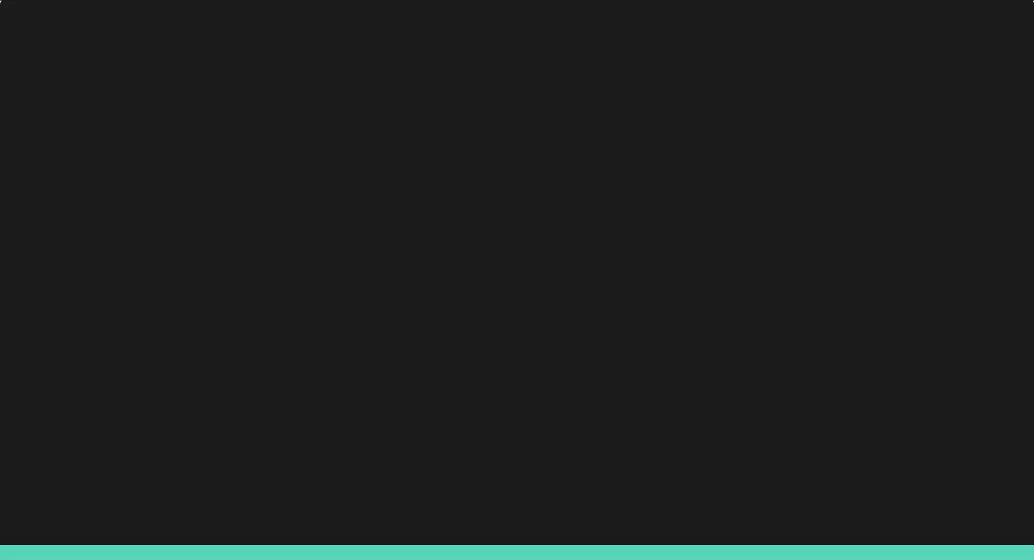